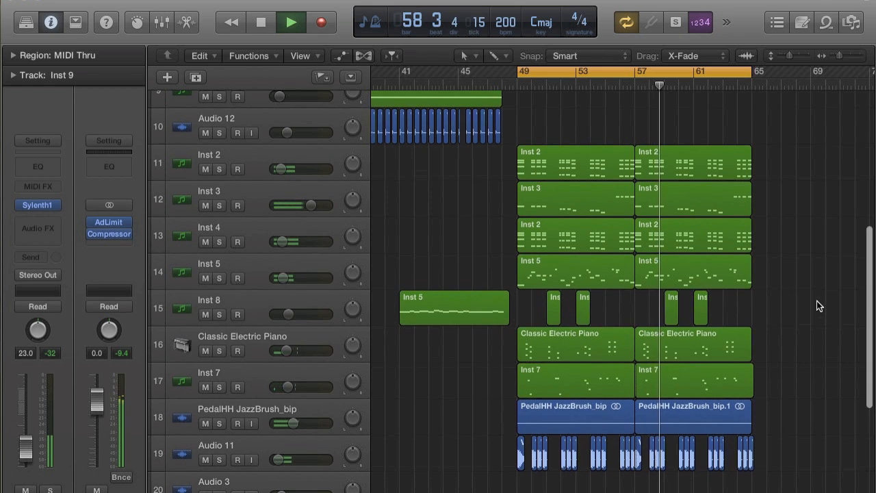
Let playback run past the end of the cycle, stop it after bar 65, and re-enable the bar 49–65 cycle
scroll(817, 306, up, 10)
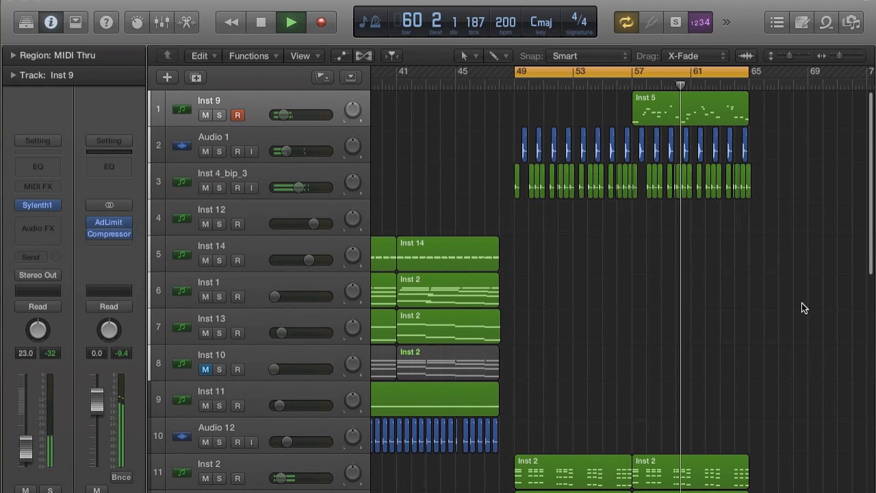
scroll(801, 308, right, 2)
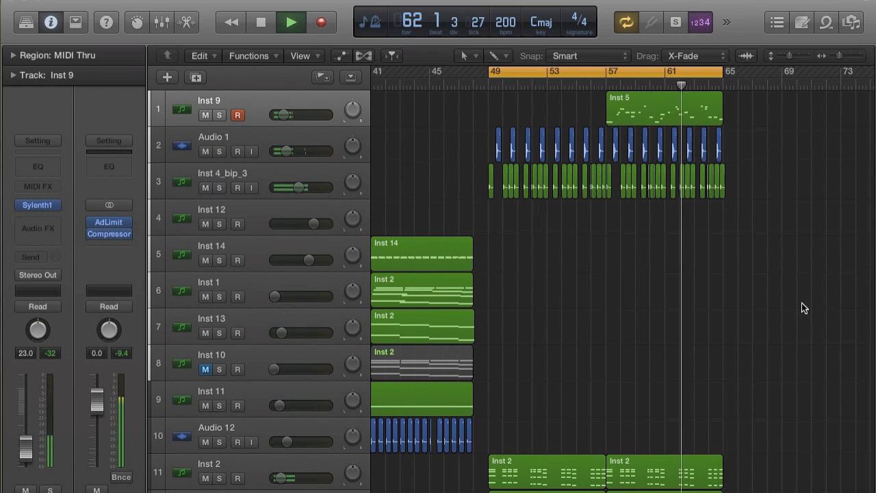
click(708, 71)
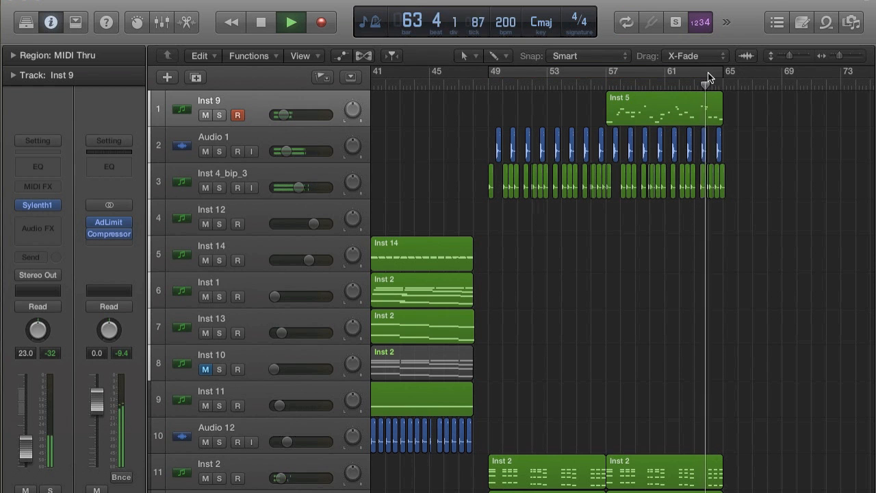
key(space)
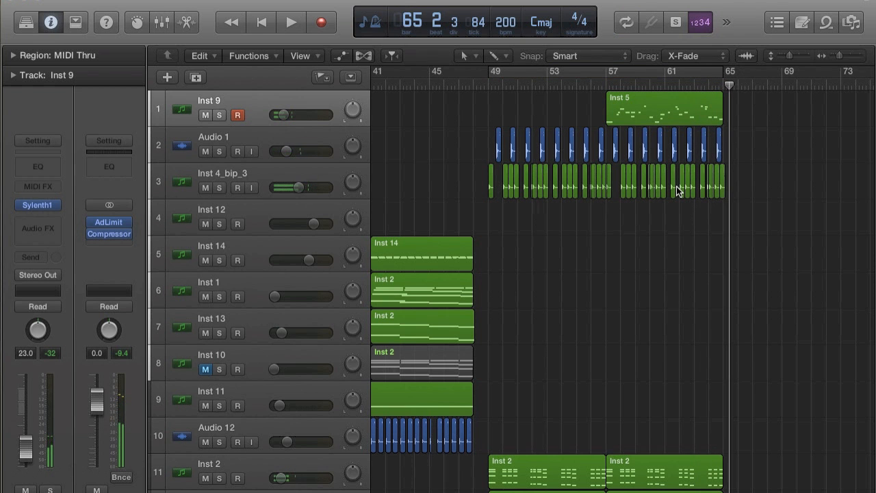
click(547, 75)
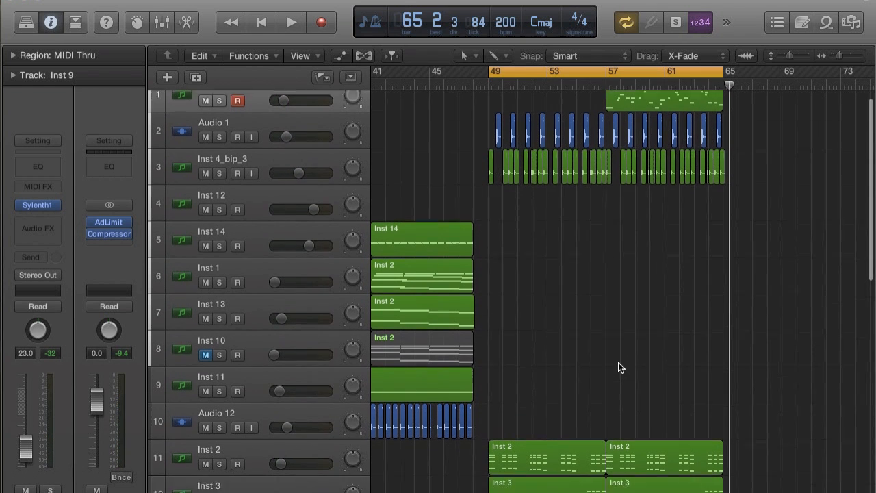
Solo the Inst 4_bip_3 track and play its first two bars from bar 49, stopping at bar 51
scroll(618, 362, down, 10)
scroll(618, 367, up, 10)
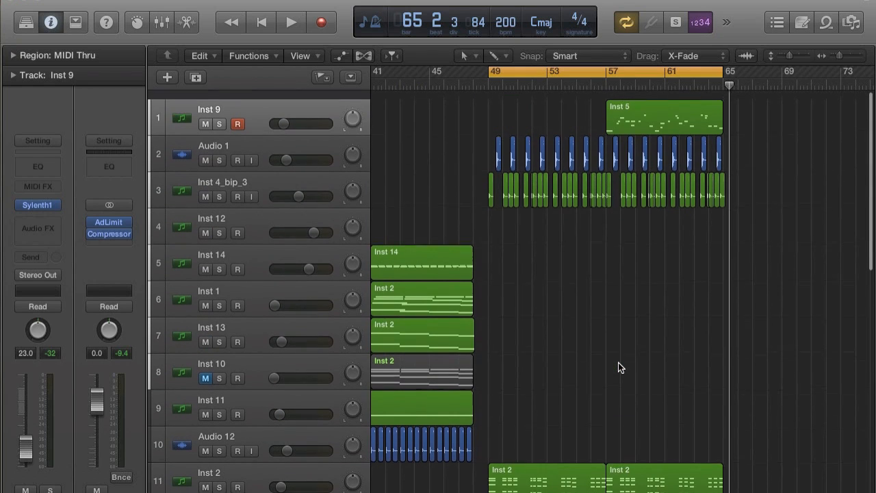
key(super+Right)
key(super+Right)
key(super+Right)
key(super+Right)
key(super+Right)
key(super+Right)
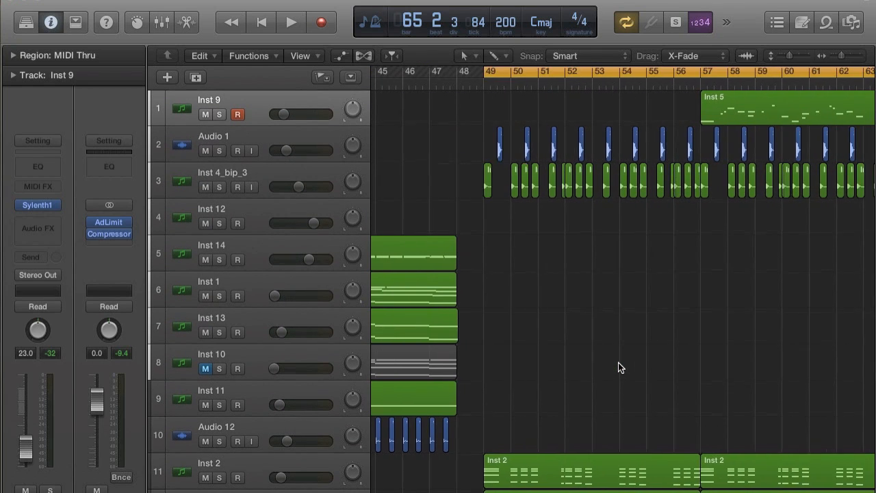
key(super+Right)
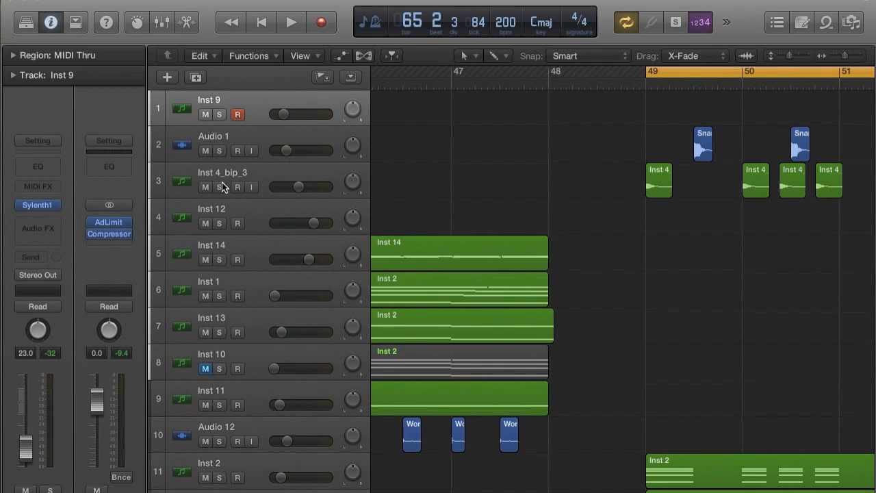
click(219, 186)
key(space)
scroll(381, 255, right, 2)
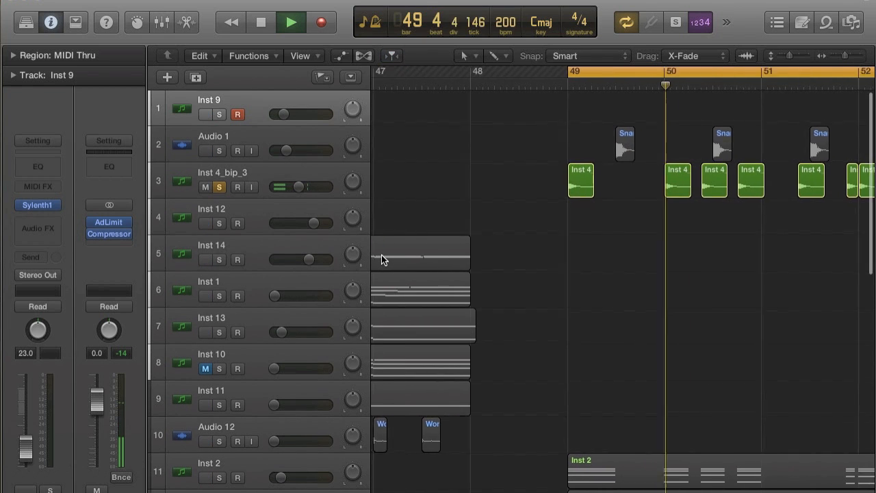
scroll(382, 255, right, 2)
key(space)
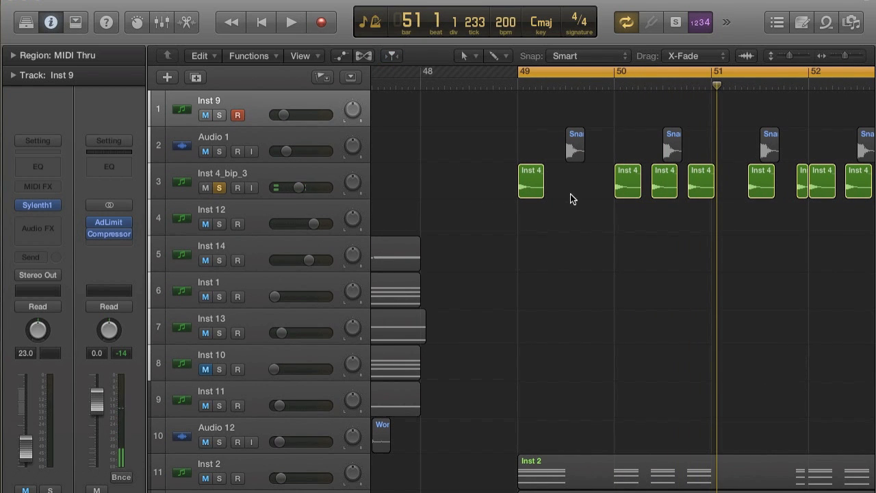
Select the Inst 4_bip_3 track, turn off its solo and deselect its regions
click(246, 173)
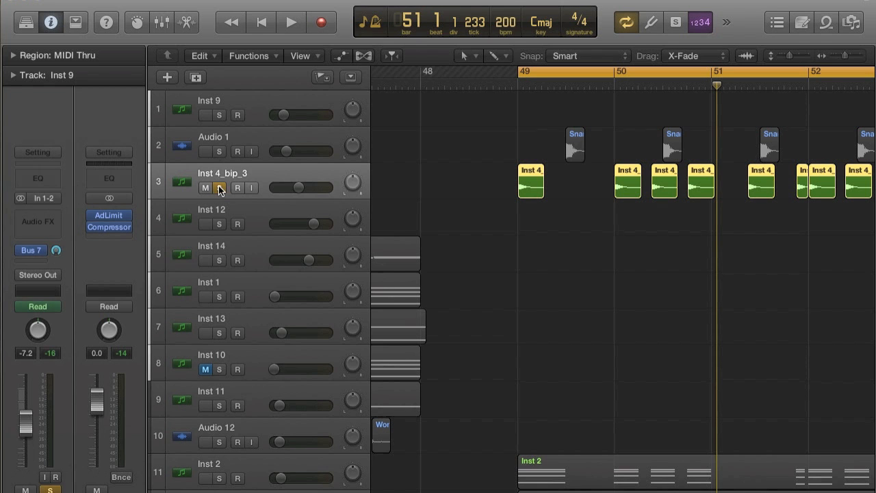
click(219, 188)
key(super+Left)
key(super+Left)
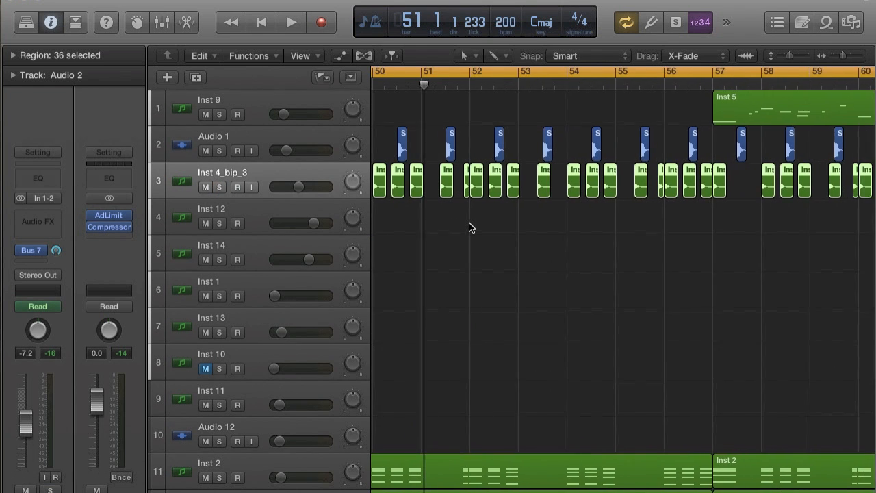
key(super+Right)
key(super+Right)
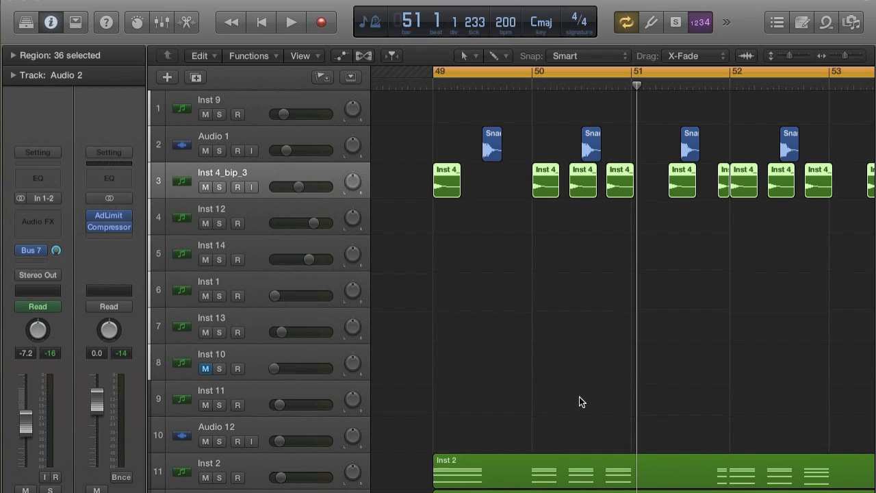
click(459, 223)
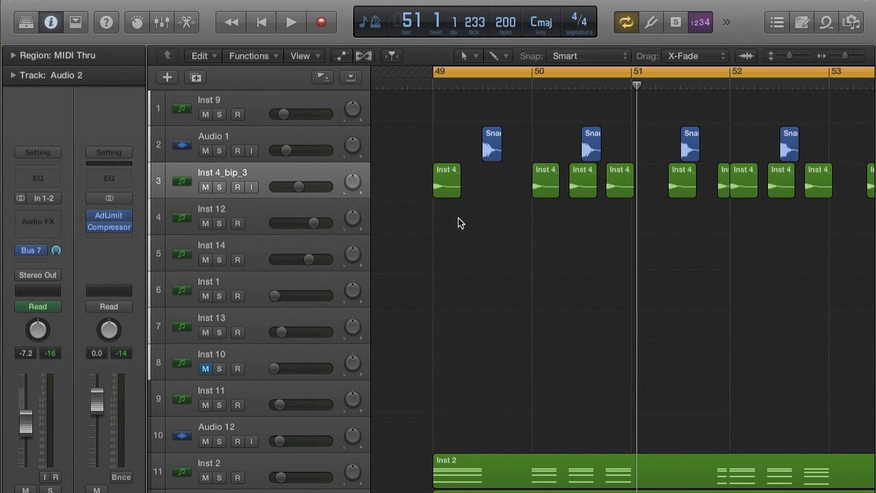
click(244, 172)
click(413, 184)
Compare the Inst 4_bip_3 hit pattern with the instrument regions on the lower tracks from bar 49 onward
scroll(453, 228, down, 10)
scroll(454, 233, up, 9)
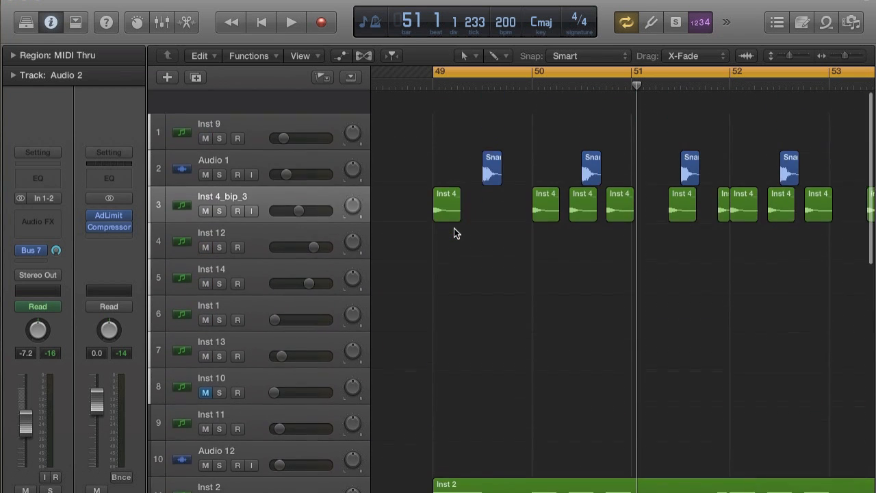
scroll(454, 233, down, 8)
scroll(454, 234, down, 1)
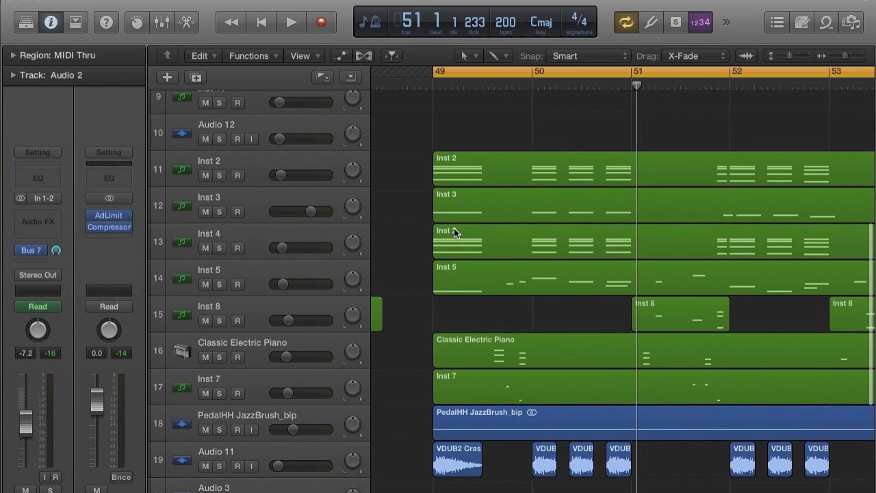
key(super+Left)
key(super+Left)
key(super+Left)
scroll(515, 254, up, 1)
scroll(515, 254, right, 2)
scroll(516, 254, right, 4)
scroll(515, 254, up, 10)
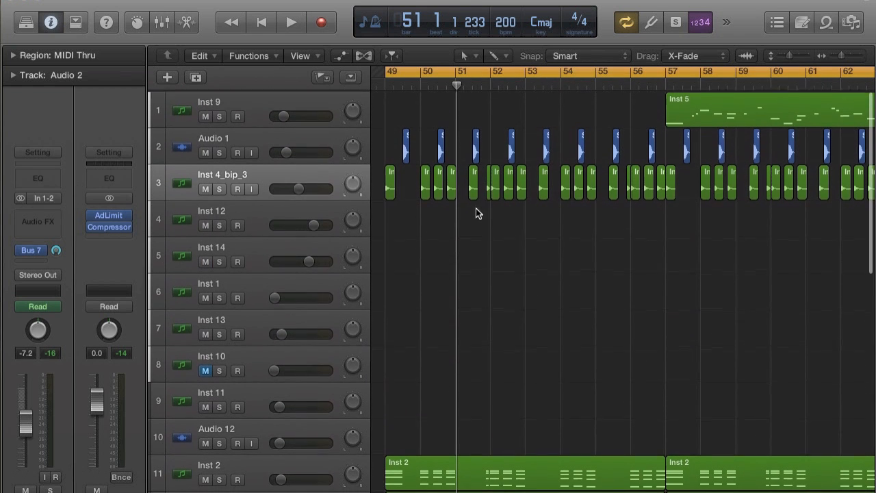
scroll(419, 224, down, 5)
scroll(418, 224, up, 4)
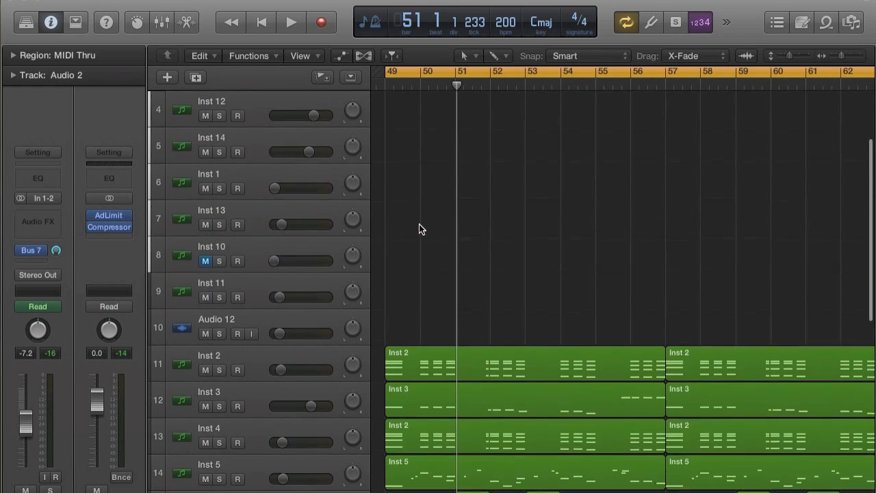
Audition one soloed track briefly from bar 49, stop playback and clear the solo
click(219, 144)
key(space)
key(space)
click(221, 142)
Solo the Inst 4_bip_3 and Inst 3 tracks, select Inst 3, and play them together from bar 49
scroll(498, 179, down, 8)
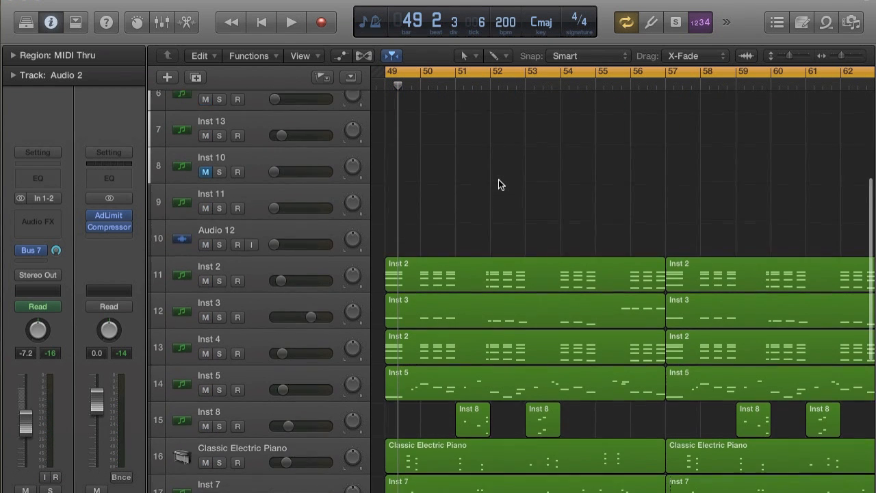
scroll(498, 180, up, 8)
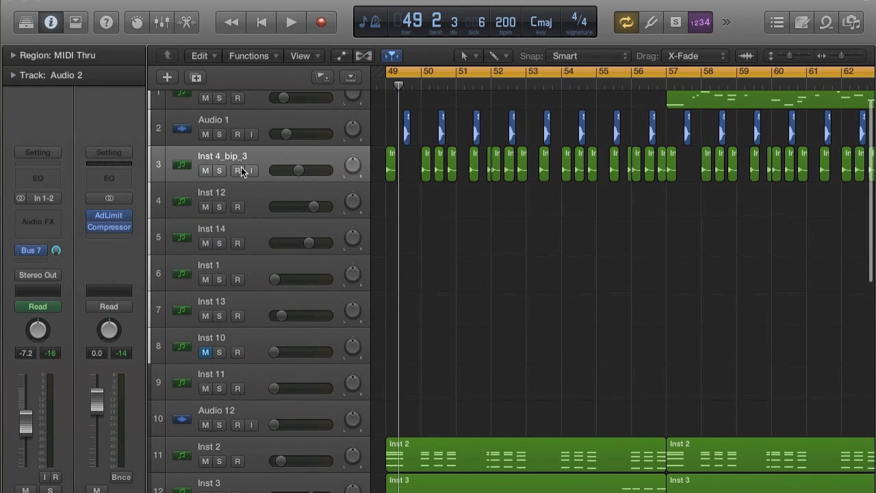
click(219, 170)
scroll(216, 172, down, 7)
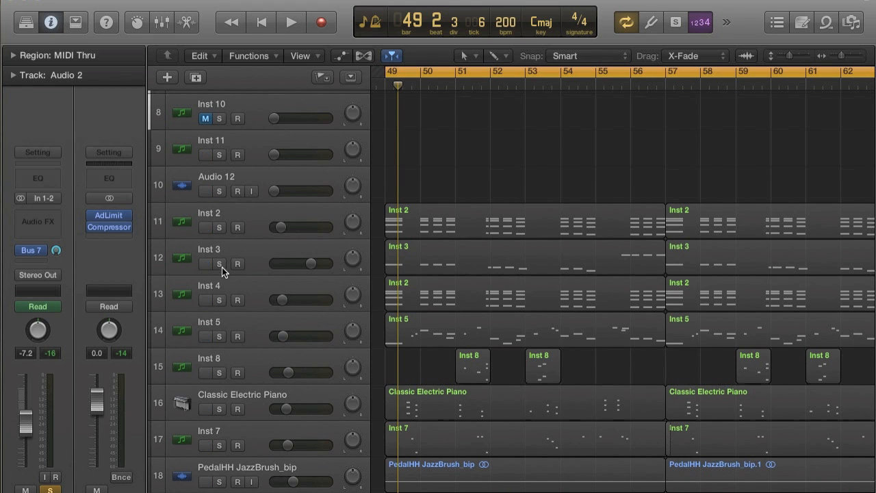
click(219, 264)
click(260, 246)
key(super+Right)
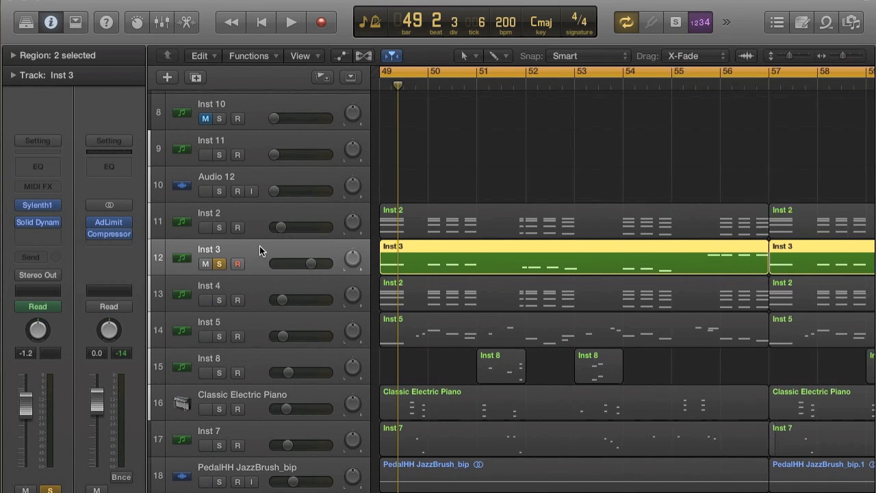
key(space)
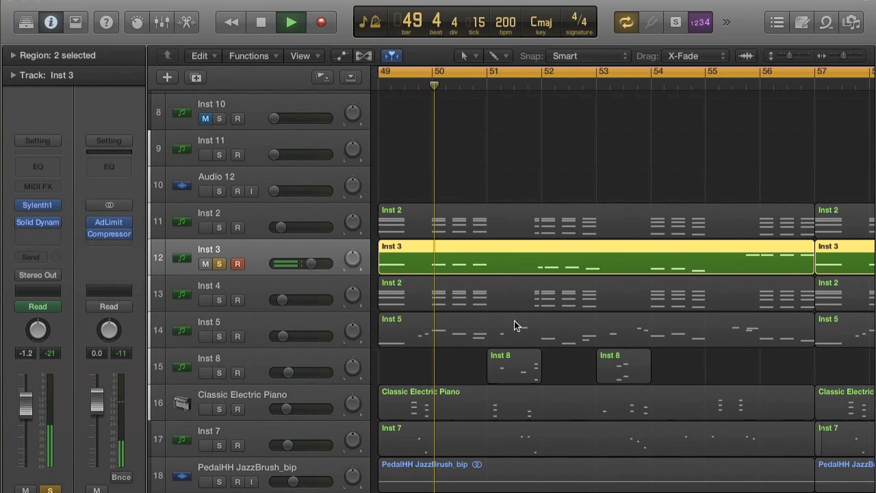
Open the Inst 3 regions in an enlarged Piano Roll and stop playback near bar 57
key(e)
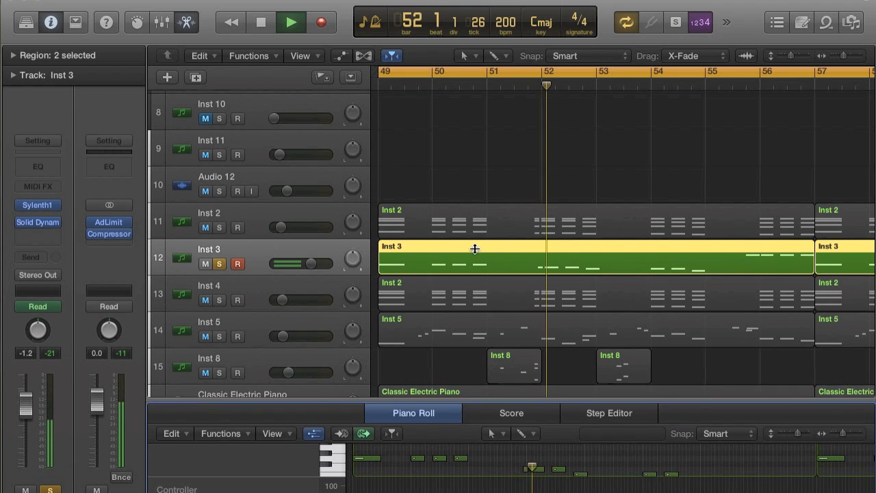
drag(482, 403, 489, 198)
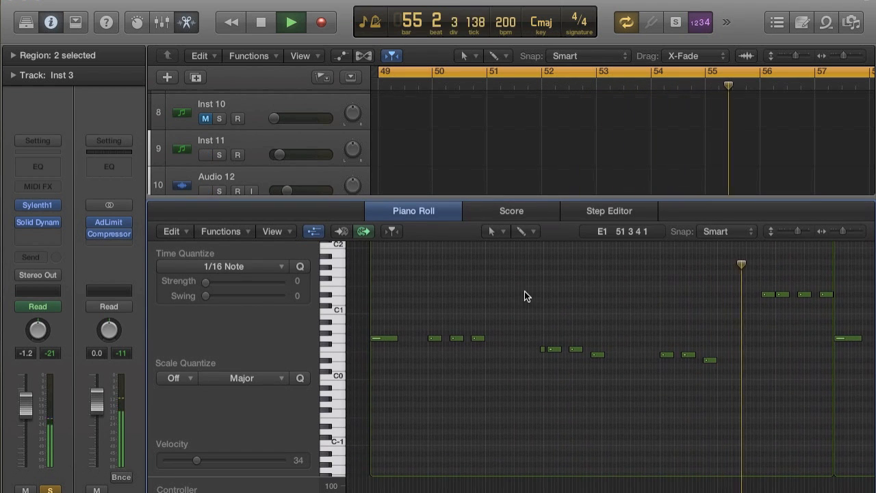
key(space)
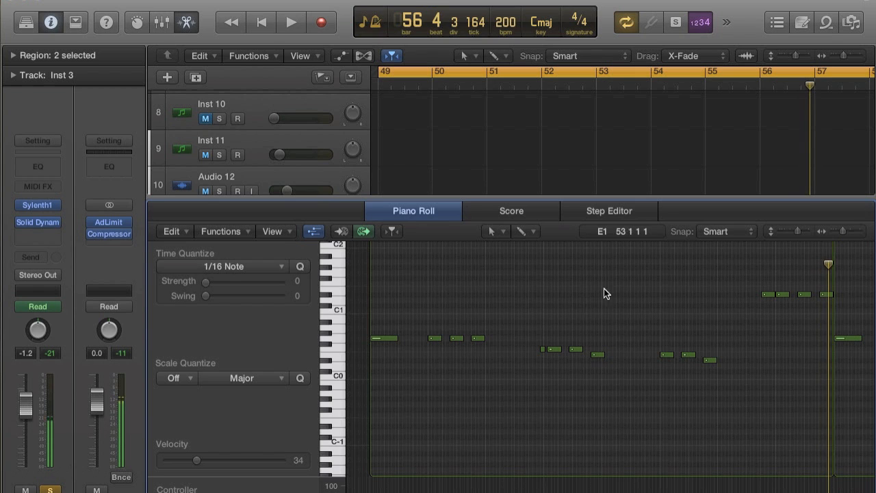
click(711, 365)
click(716, 371)
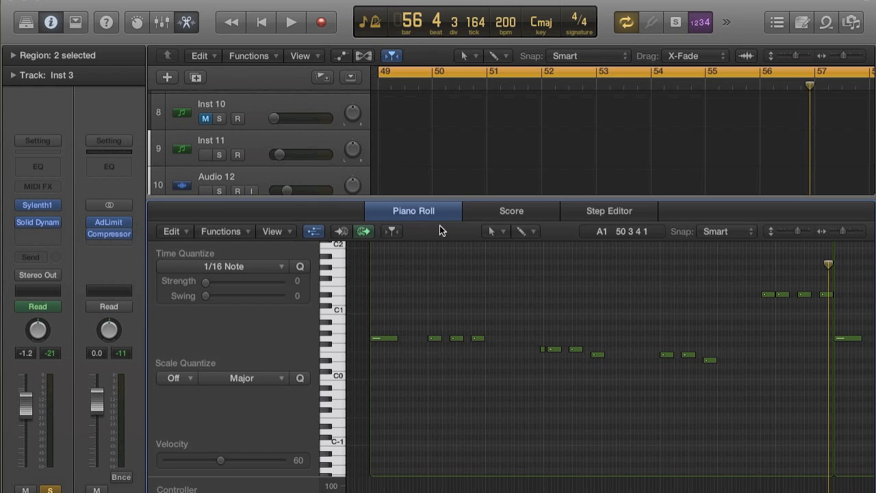
Examine the timing and pitches of the Inst 3 notes up close in the Piano Roll
scroll(483, 367, left, 3)
scroll(483, 368, right, 2)
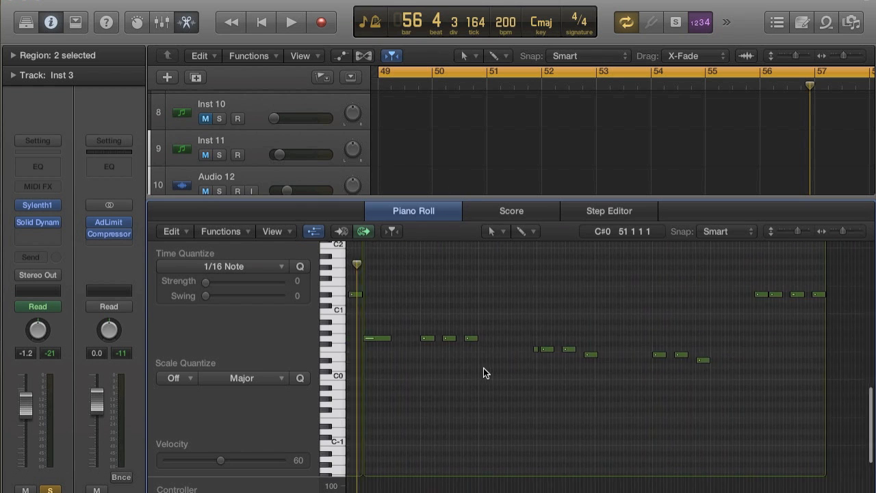
key(super+Right)
key(super+Right)
key(super+Right)
scroll(572, 354, left, 15)
scroll(572, 354, right, 1)
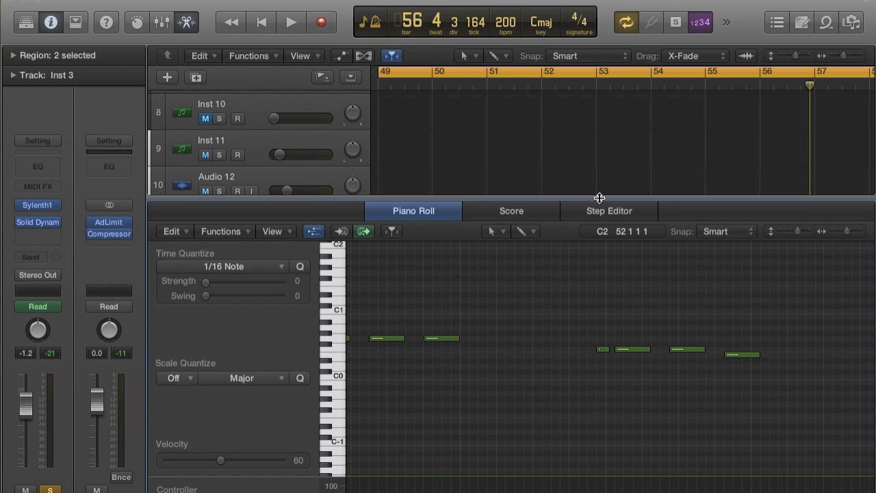
Shrink the Piano Roll to make room for the arrangement and show bars 49 to 65
drag(599, 198, 583, 446)
key(super+Left)
key(super+Left)
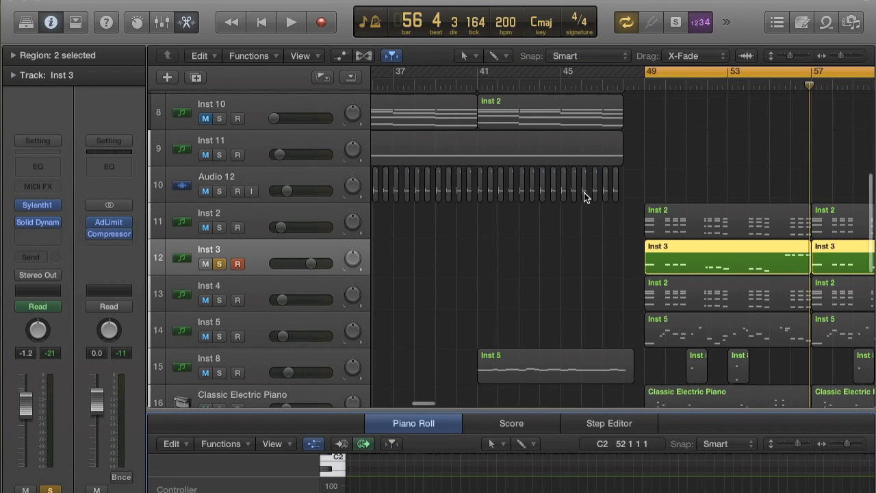
scroll(584, 193, right, 5)
scroll(583, 194, up, 1)
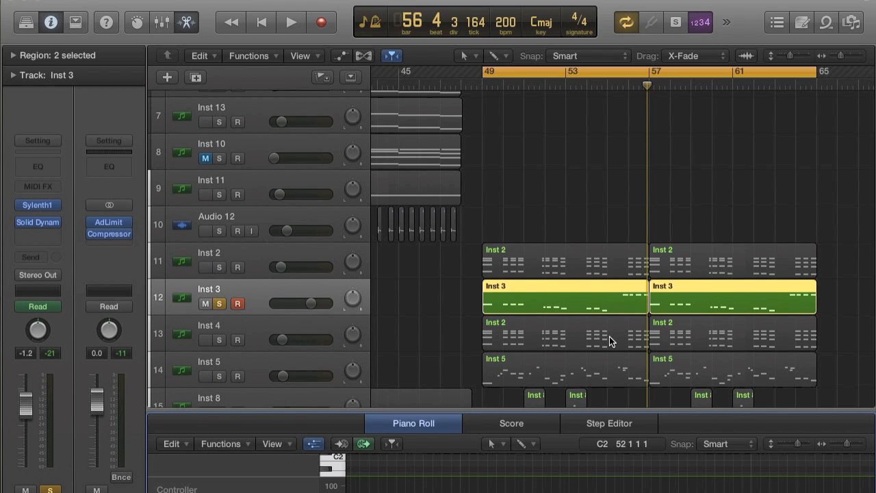
Add the Inst 2 and Inst 4 tracks to the solo alongside Inst 3
scroll(684, 346, down, 1)
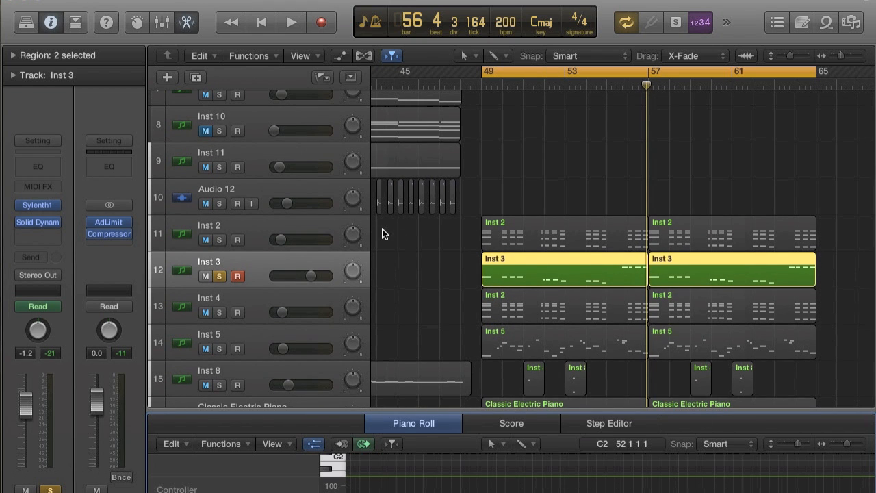
scroll(557, 258, up, 4)
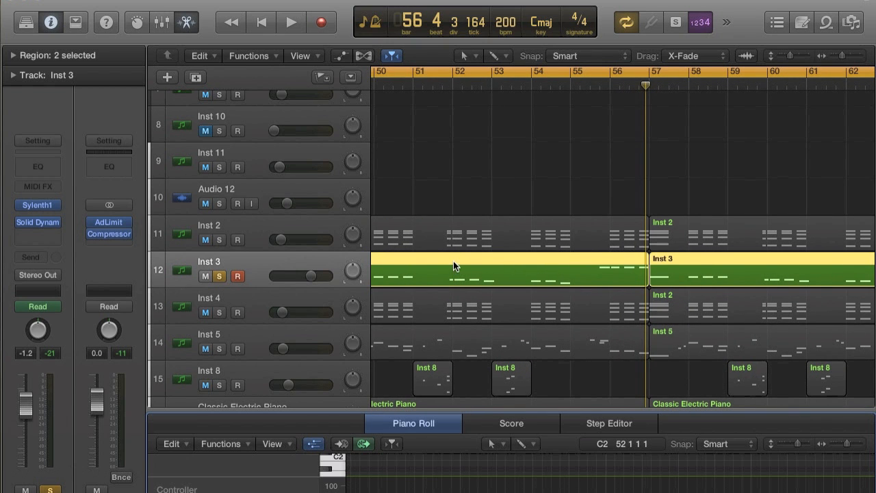
scroll(453, 260, left, 5)
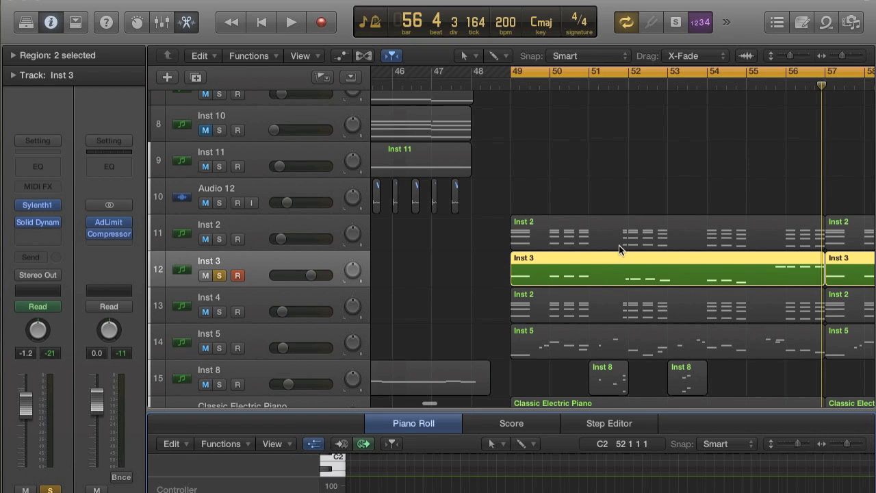
click(219, 239)
click(220, 311)
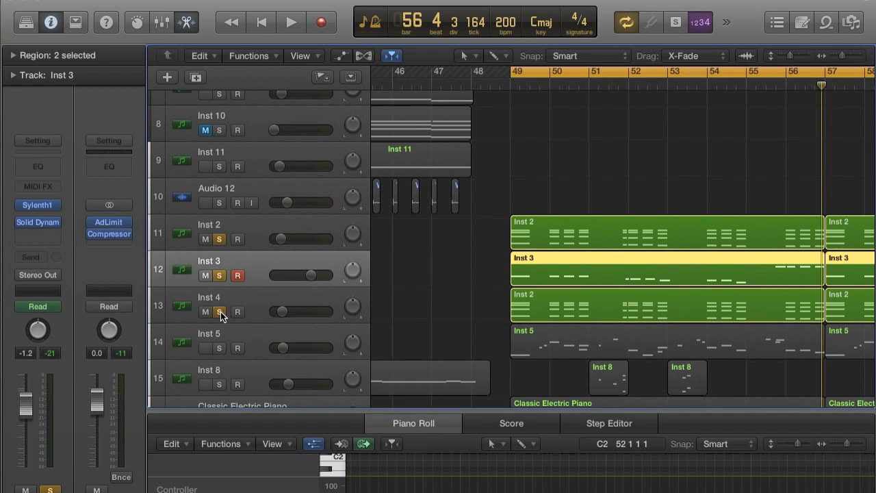
Play the soloed Inst 2, Inst 3 and Inst 4 tracks together from bar 49 and stop at bar 51
scroll(632, 250, up, 3)
scroll(633, 250, left, 3)
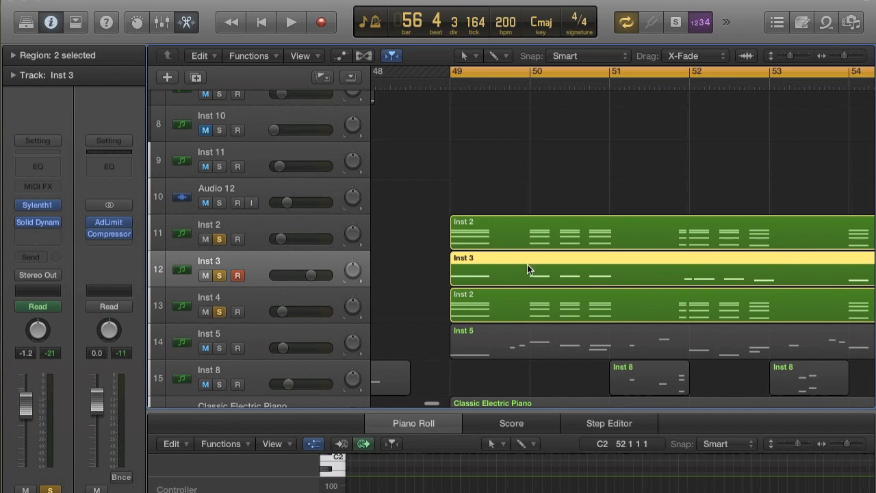
key(space)
scroll(482, 291, right, 2)
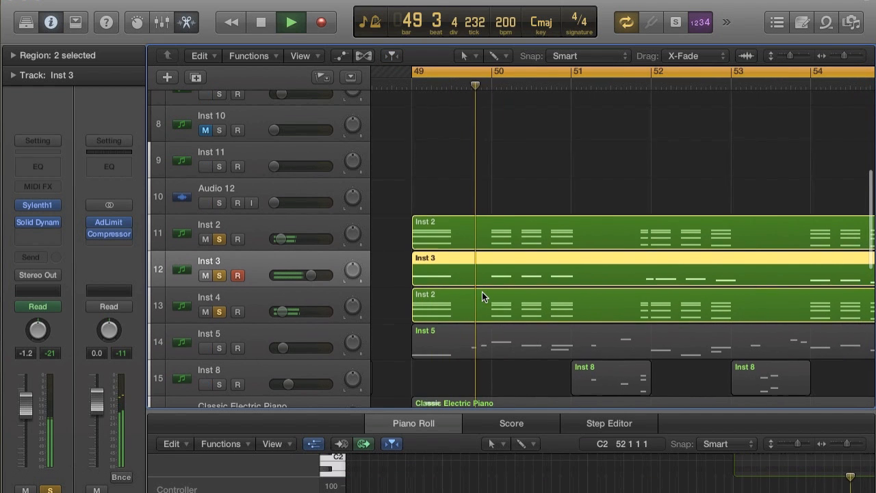
scroll(481, 292, down, 2)
key(space)
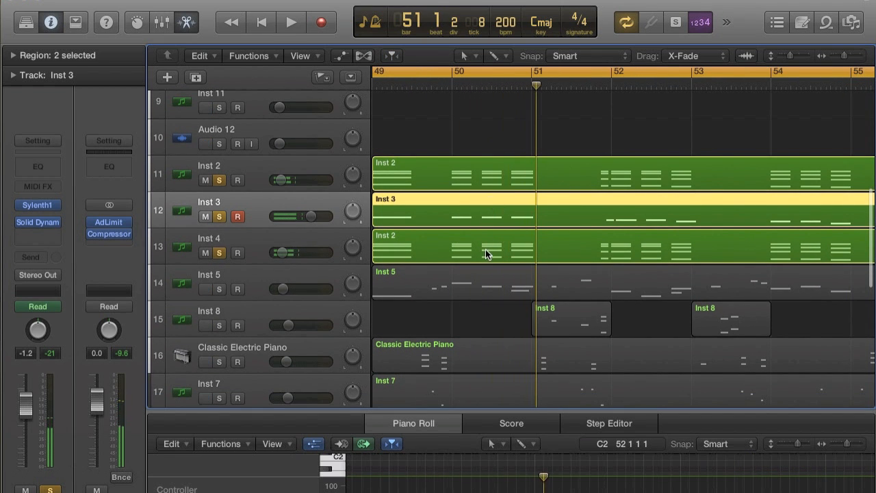
Open the Inst 4 track's chord region at bar 49 in an enlarged Piano Roll with its notes fitted and deselected
click(486, 249)
drag(483, 412, 485, 205)
key(z)
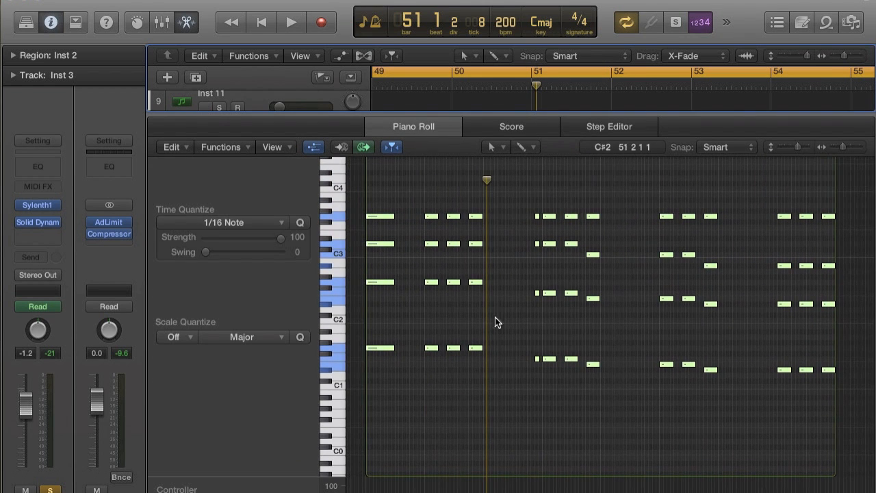
click(619, 315)
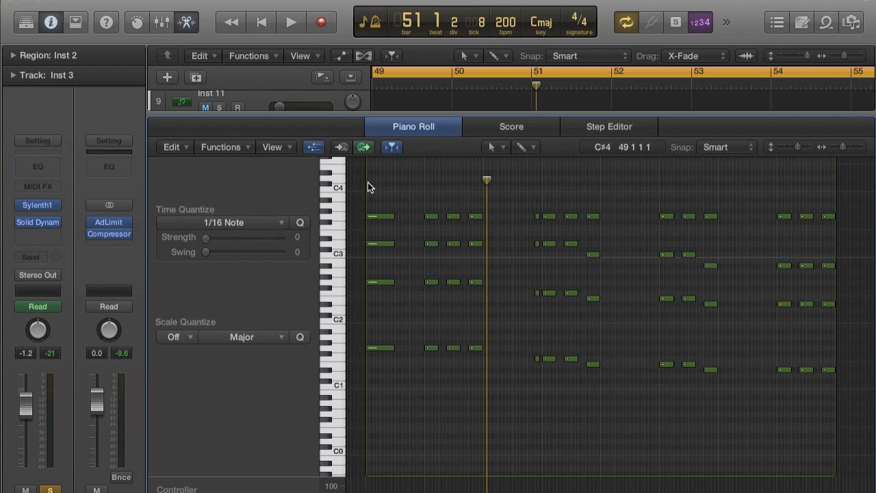
Try deleting the highest row of chord notes in the Piano Roll, and undo the deletion
drag(369, 186, 852, 233)
key(Delete)
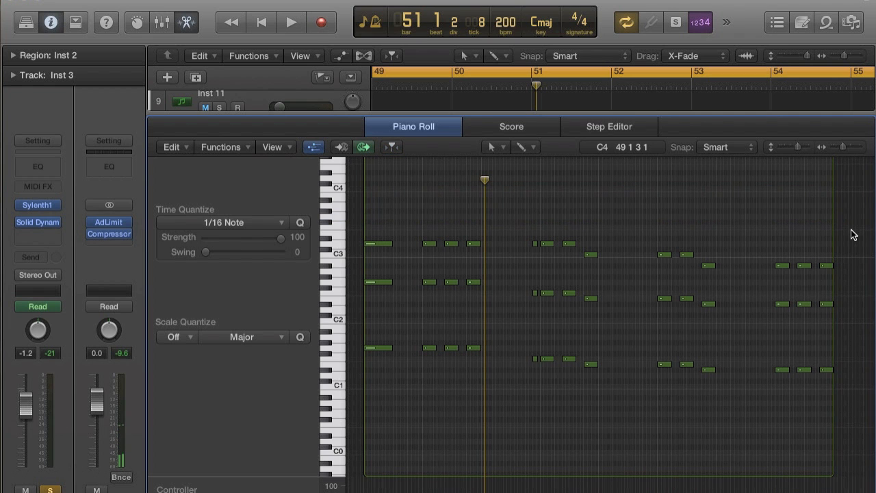
click(139, 0)
click(153, 0)
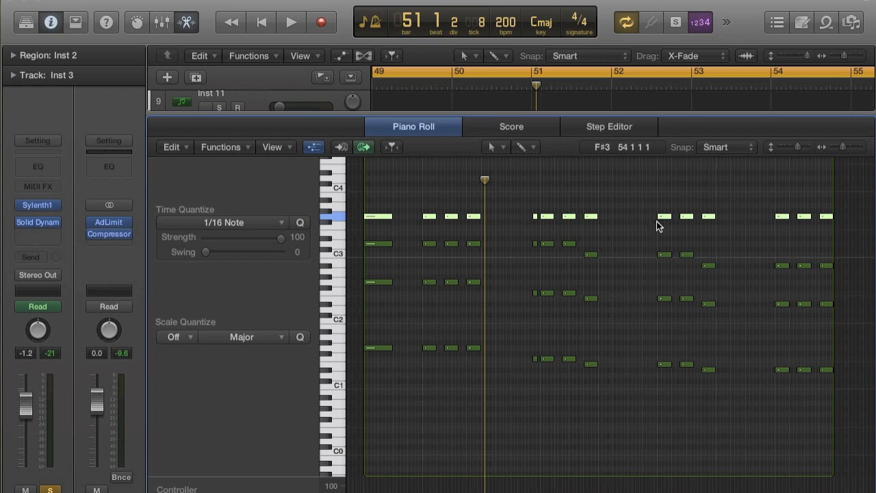
click(759, 233)
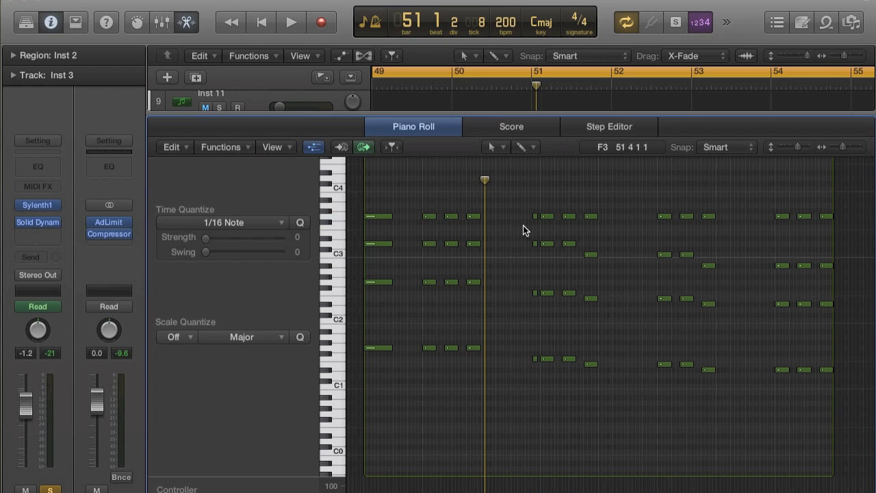
Shrink the Piano Roll to reveal the tracks, and take Inst 2 and Inst 3 out of the solo
drag(479, 114, 480, 205)
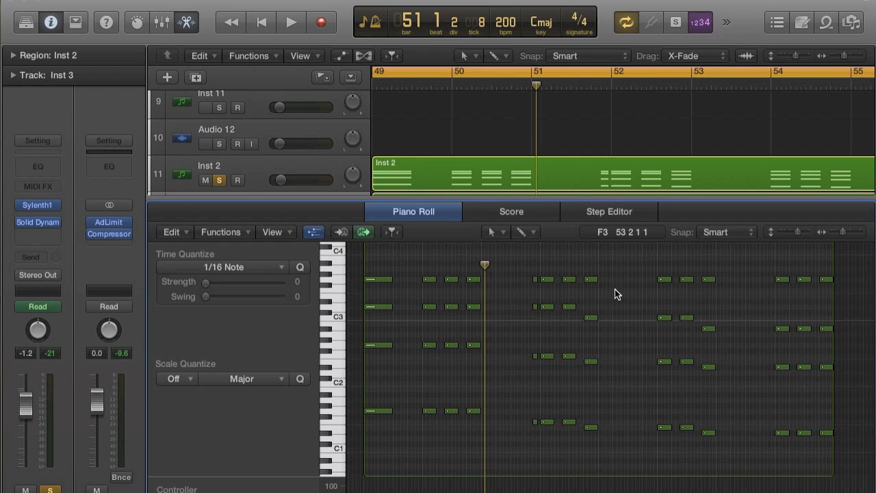
key(space)
key(space)
scroll(284, 147, down, 5)
click(219, 100)
click(220, 137)
Play Inst 4 alone from bar 49 to bar 53 with its track selected, and clear the note selection
key(space)
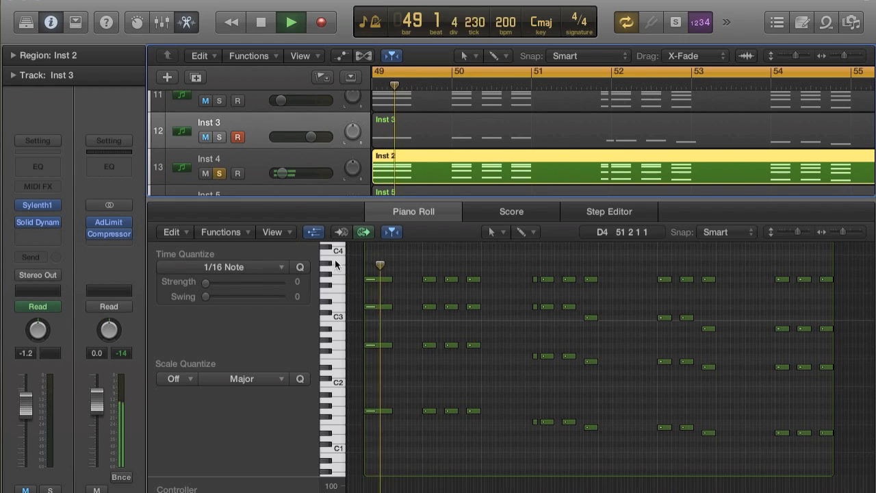
click(273, 160)
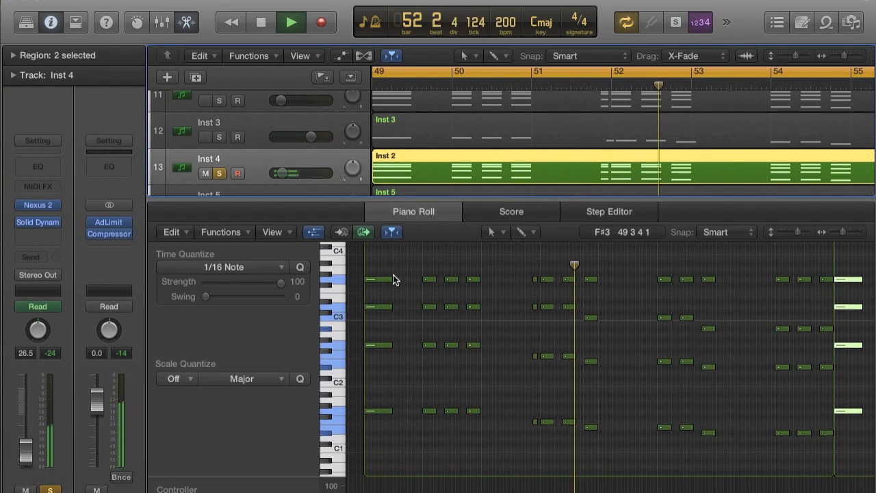
key(space)
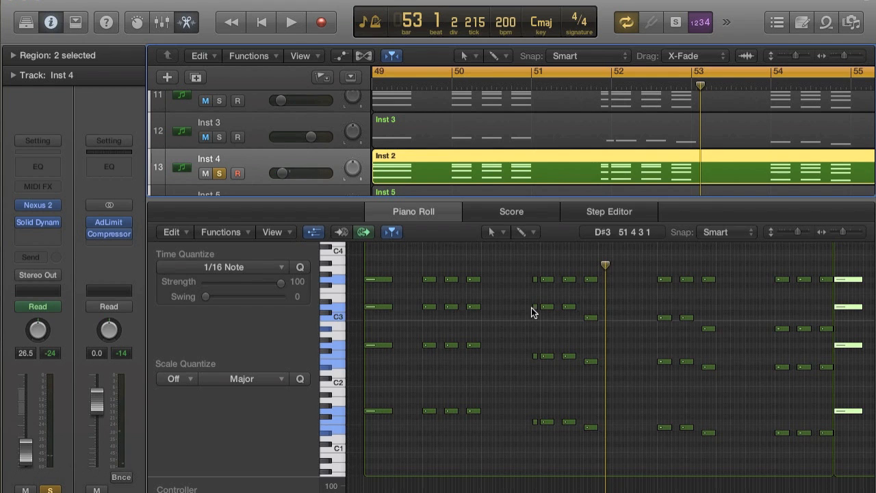
drag(536, 426, 535, 279)
click(529, 372)
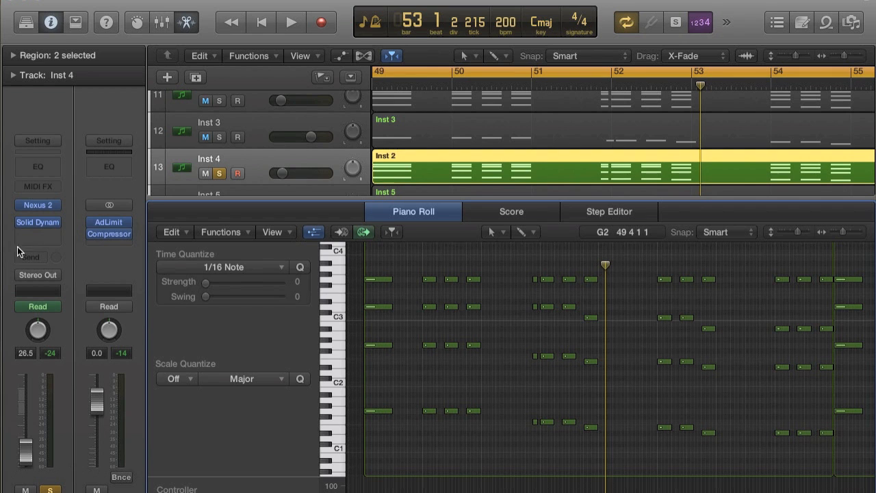
Examine the preset loaded in Inst 4's Nexus 2 instrument and close the plug-in window
click(43, 204)
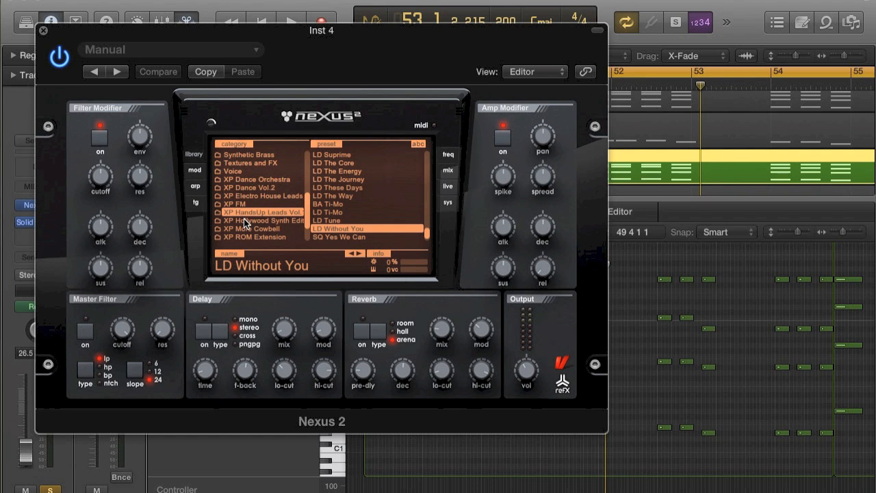
click(43, 31)
mouse_move(16, 212)
click(44, 205)
click(43, 31)
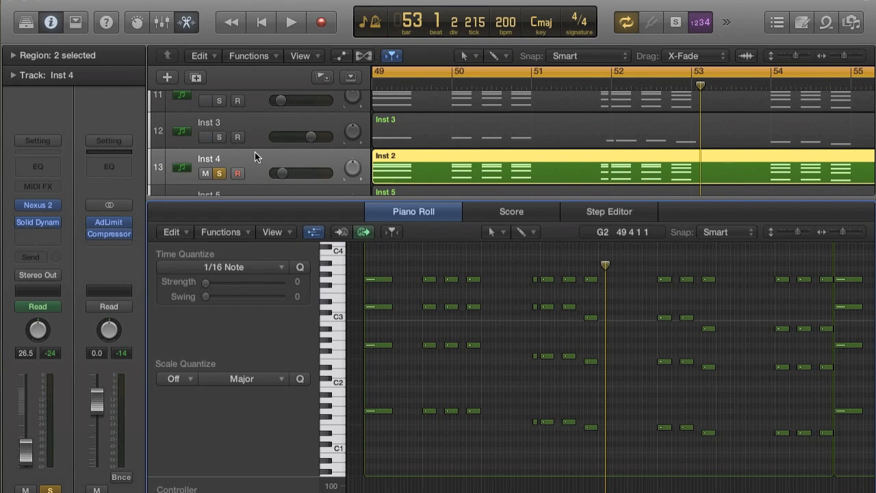
Select the Inst 2 track, look at its Sylenth1 settings and close the plug-in window
scroll(255, 152, up, 1)
click(258, 114)
mouse_move(28, 208)
click(36, 205)
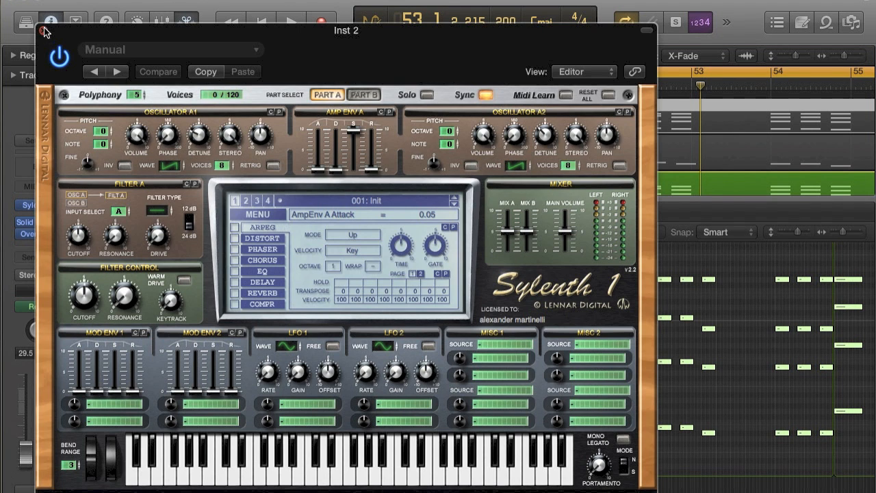
click(44, 31)
Solo Inst 2 in place of Inst 4 and play it from bar 49 to just before bar 51
click(219, 127)
scroll(219, 157, down, 1)
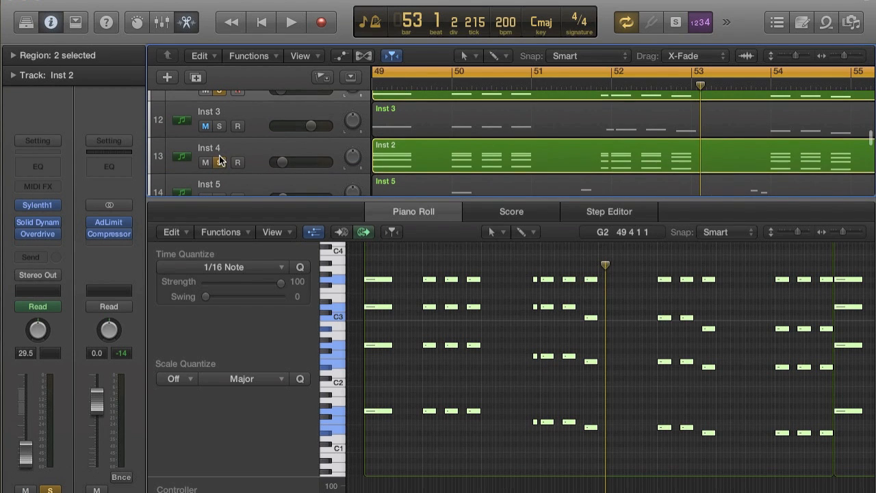
scroll(219, 155, up, 2)
key(space)
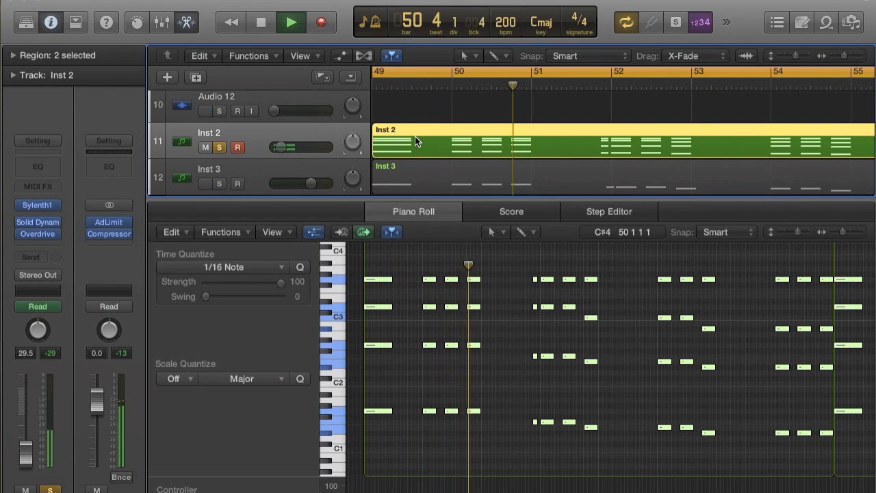
key(space)
Inspect the Oscillator A1 voices setting in Inst 2's Sylenth1 and close the plug-in window
click(42, 203)
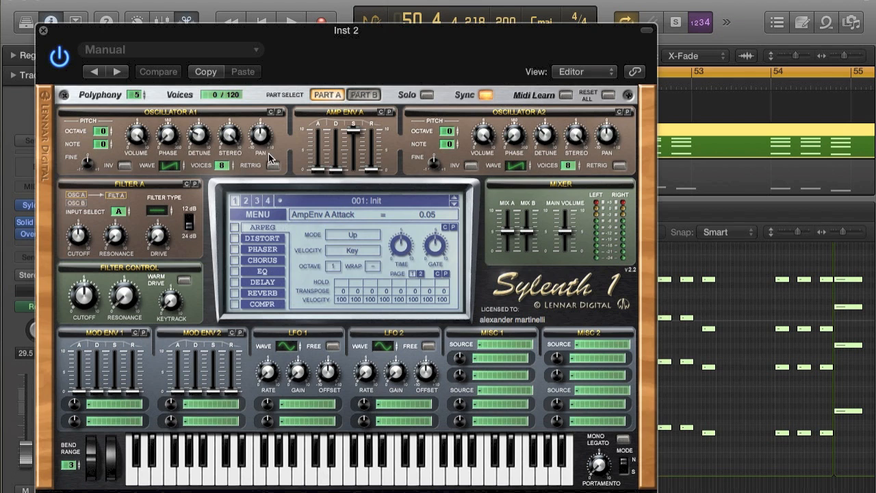
drag(221, 169, 226, 167)
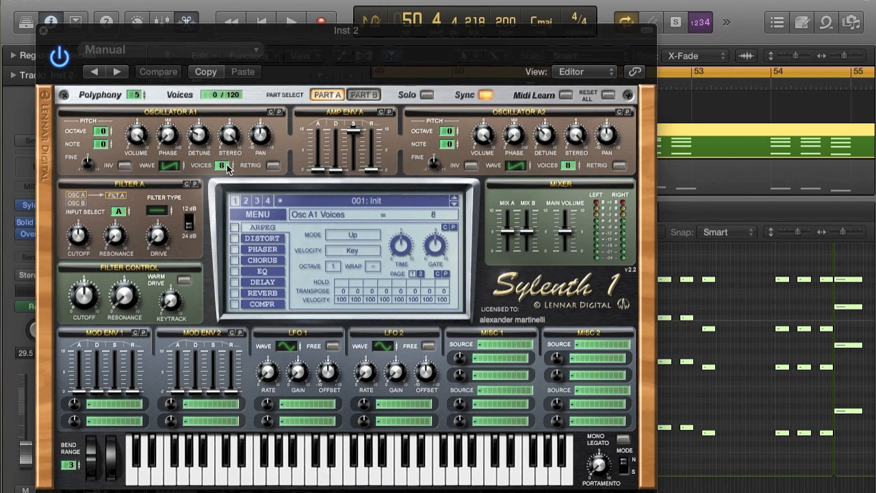
click(42, 31)
Solo Inst 4 in place of Inst 2 and play it from bar 49 to bar 51
scroll(336, 164, down, 3)
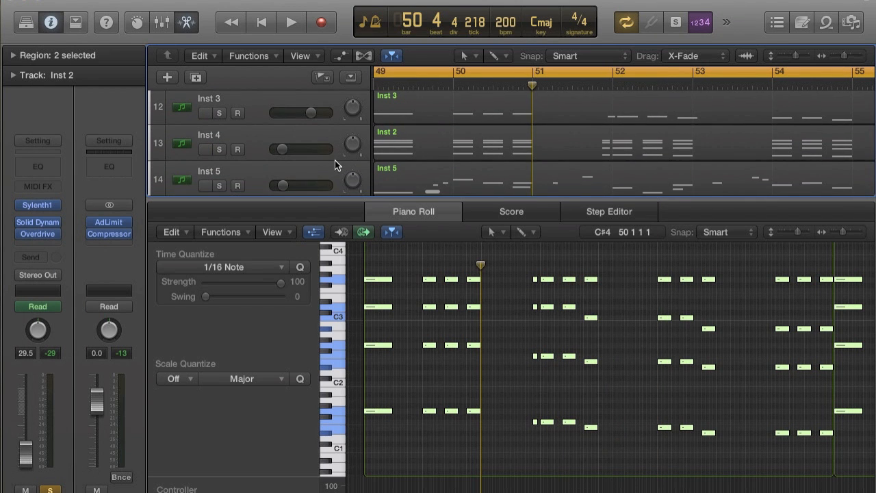
click(218, 166)
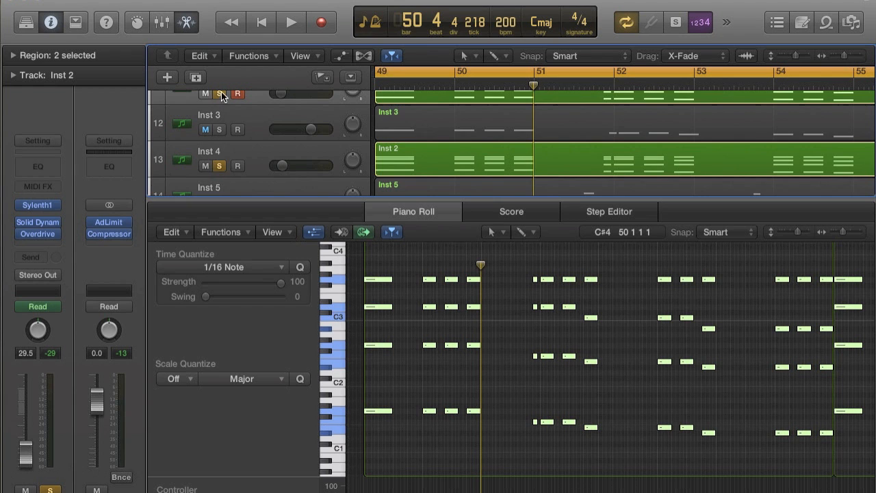
click(221, 94)
scroll(221, 93, up, 2)
key(space)
scroll(221, 93, down, 2)
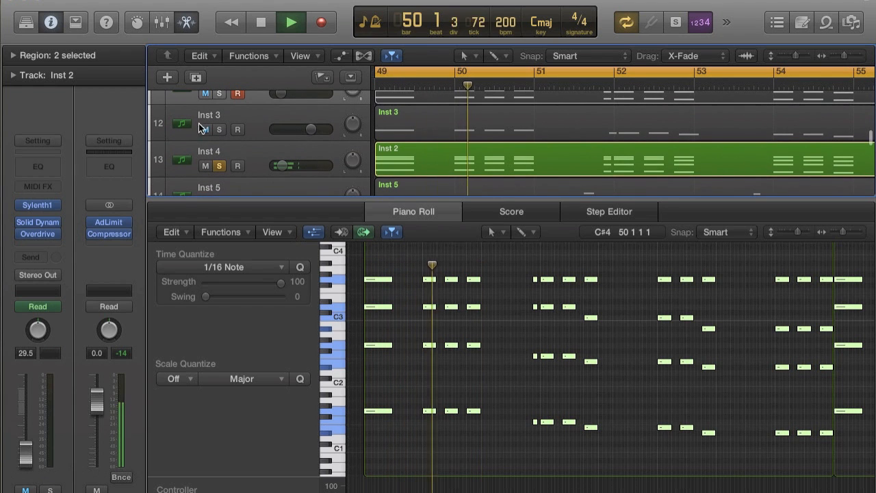
key(space)
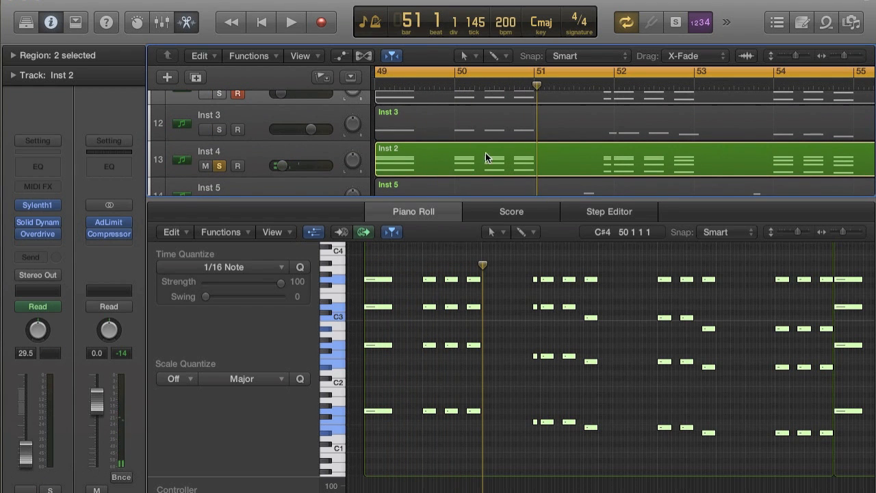
Switch the solo back from Inst 4 to Inst 2
click(219, 166)
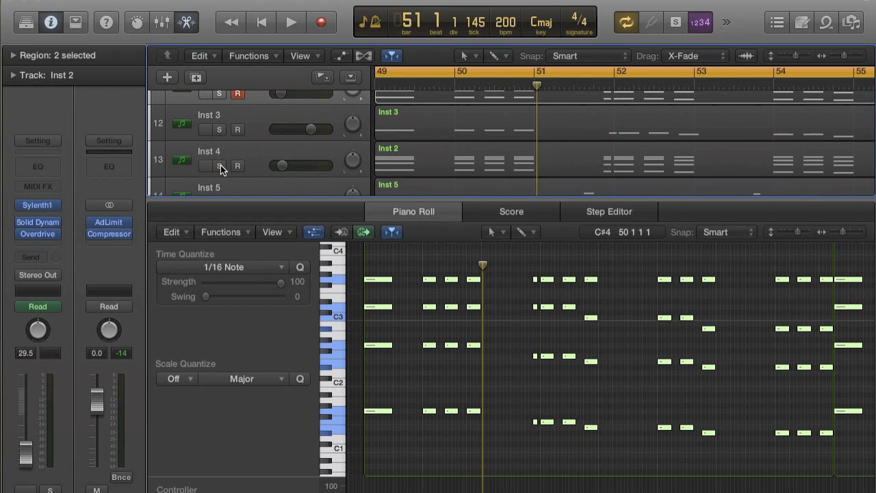
scroll(221, 165, up, 1)
click(219, 124)
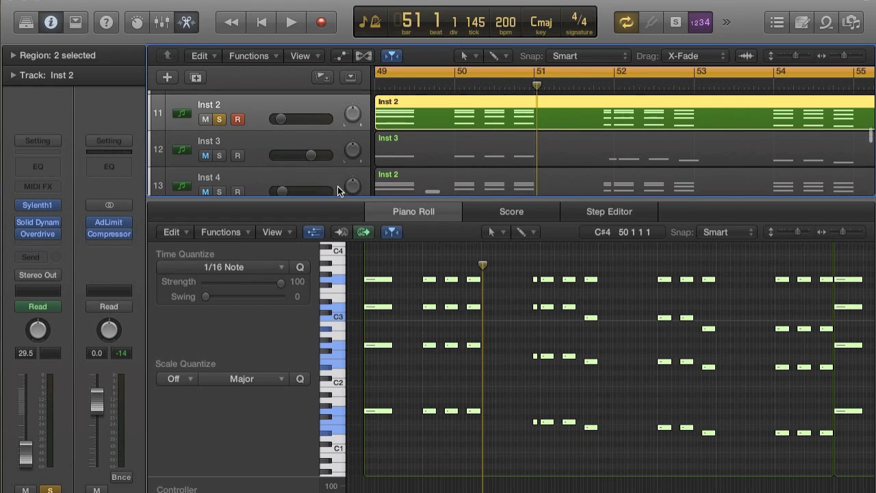
scroll(219, 130, down, 1)
Try adjusting the Oscillator A1 voices in Inst 2's Sylenth1, return them to 8, and close the plug-in window
click(38, 204)
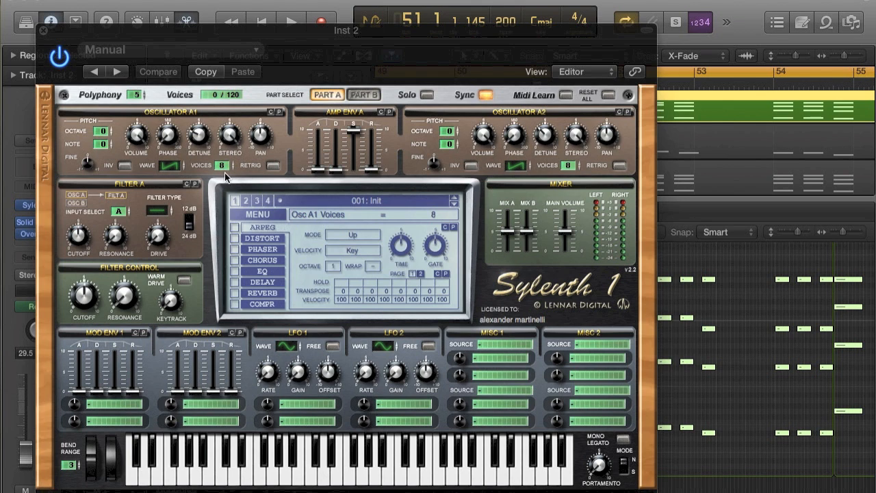
drag(224, 165, 225, 157)
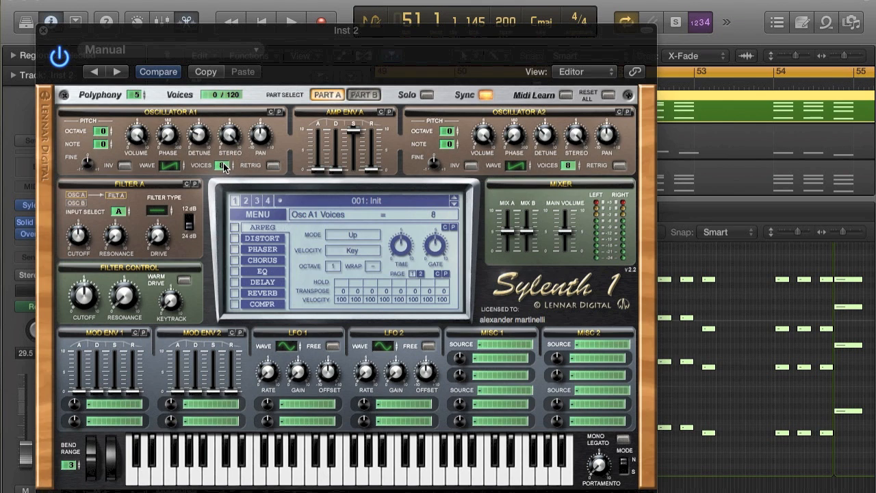
drag(223, 168, 222, 167)
click(42, 29)
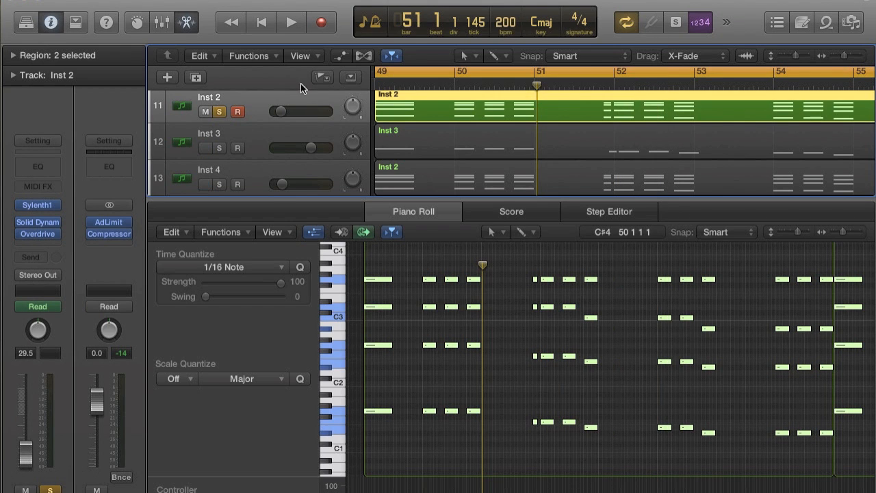
Reopen Inst 2's Sylenth1, audition two notes on its on-screen keyboard, and close it
click(35, 204)
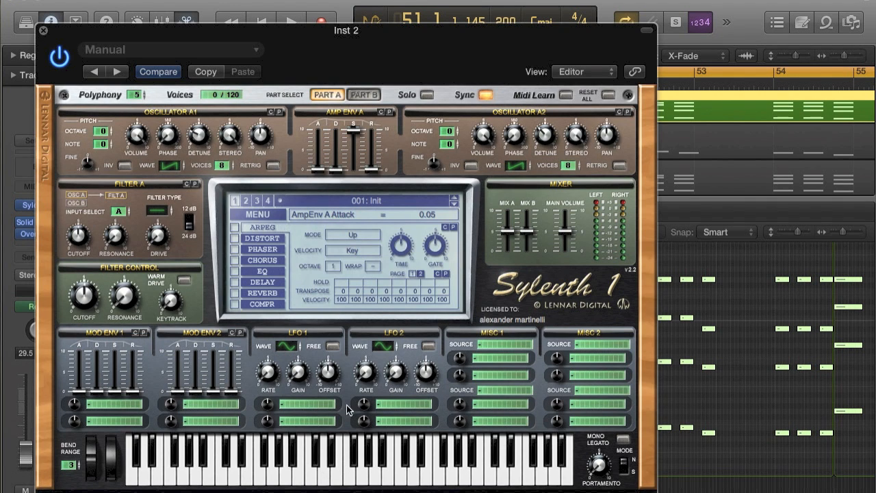
click(382, 476)
click(417, 477)
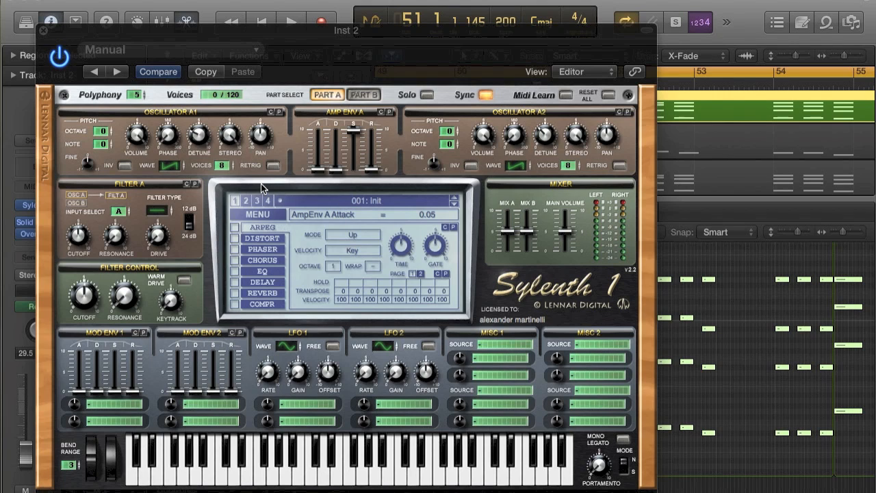
click(43, 31)
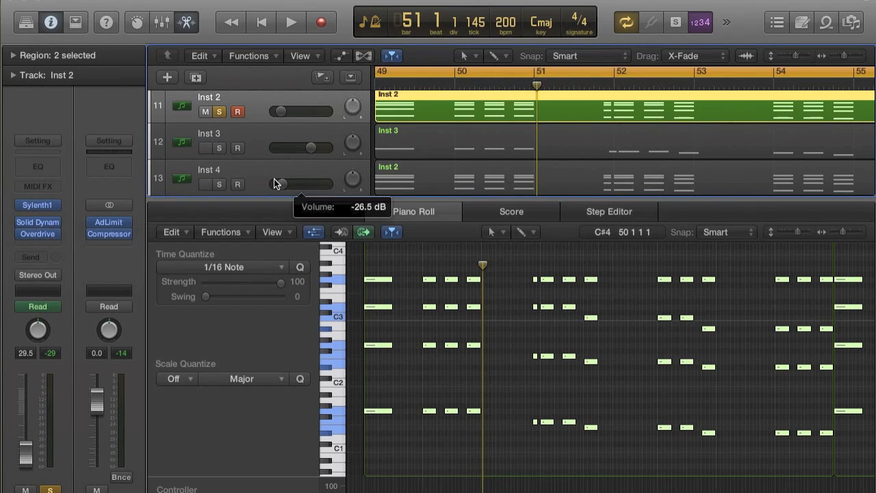
Select Inst 4, solo it in place of Inst 2, and audition a note on the Piano Roll keyboard
click(260, 174)
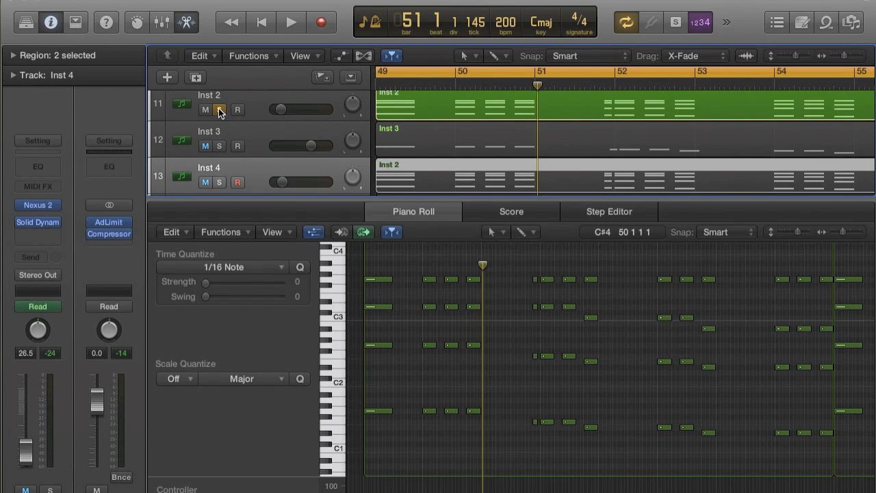
click(219, 109)
click(219, 182)
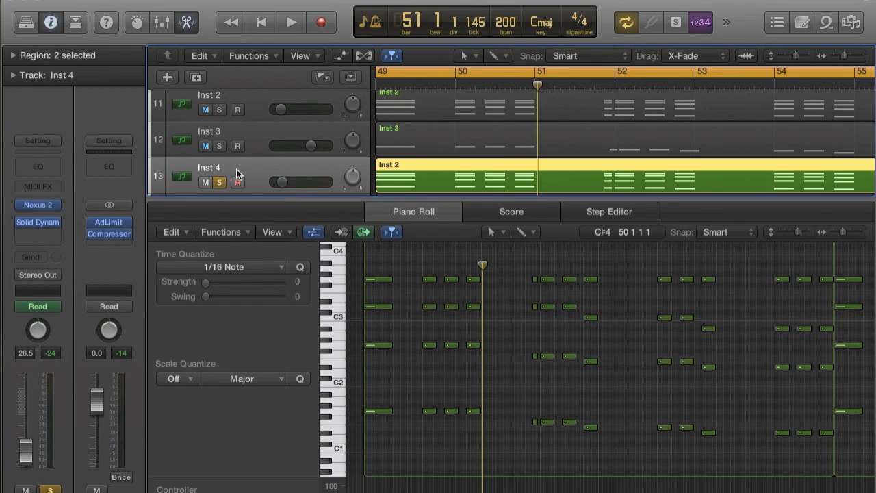
click(338, 343)
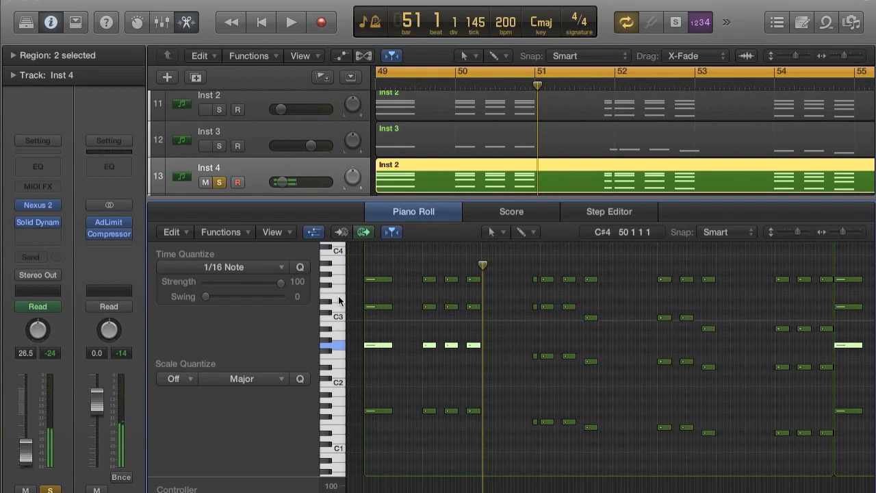
Audition a high note on the Piano Roll keyboard and switch the solo from Inst 4 to Inst 2
click(338, 247)
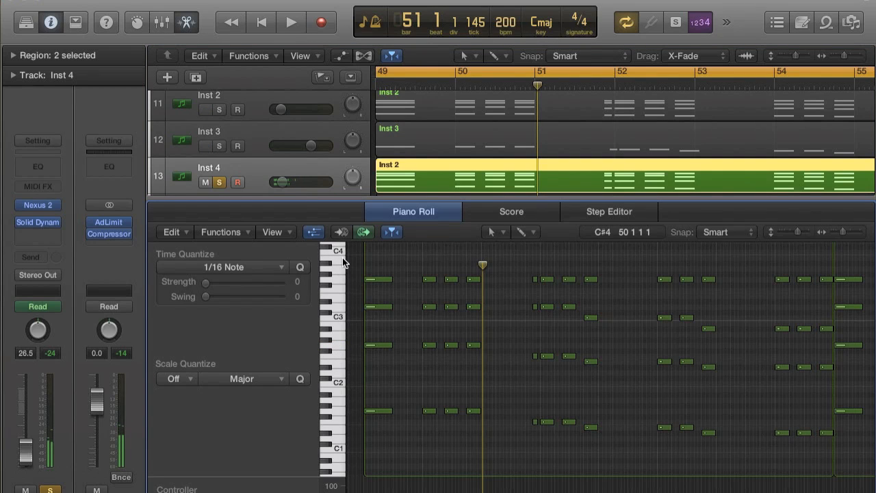
click(220, 182)
click(219, 109)
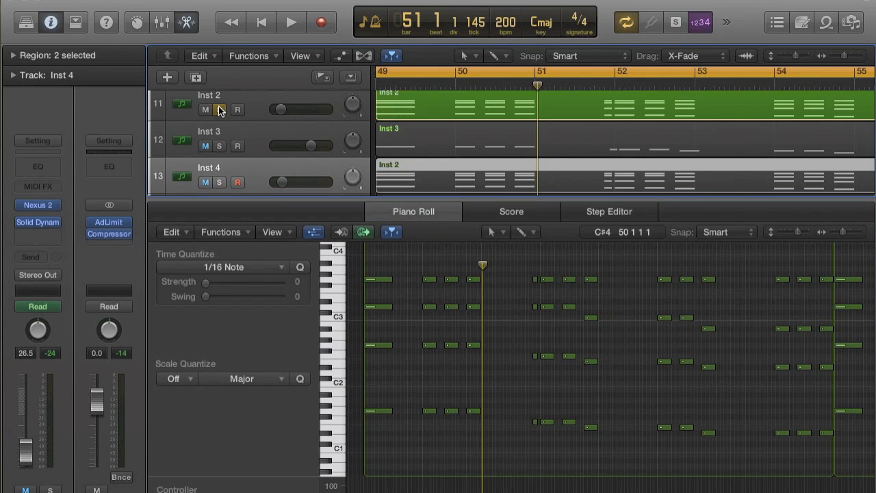
Select the Inst 2 track, view its Sylenth1 settings, and close the plug-in window
scroll(276, 110, up, 1)
click(249, 140)
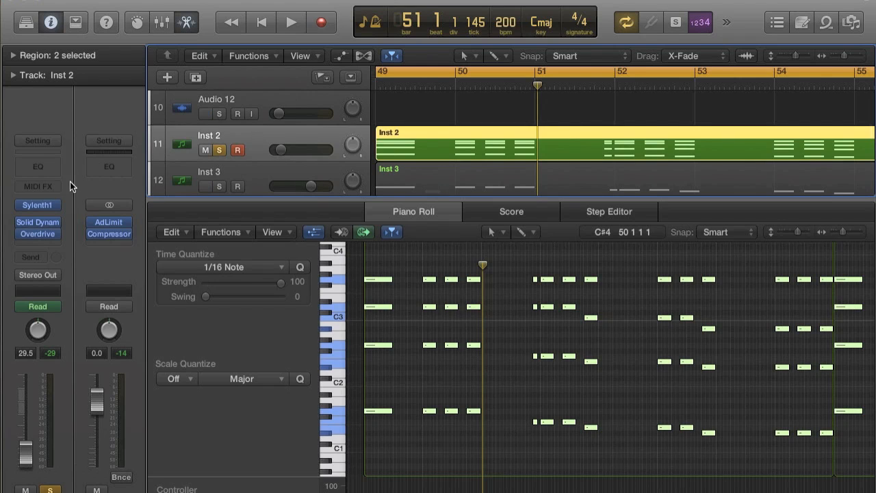
click(36, 204)
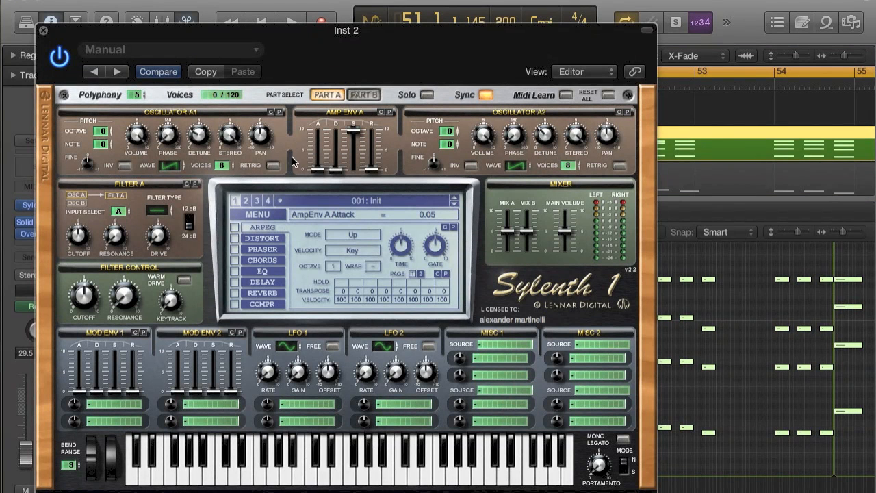
click(42, 30)
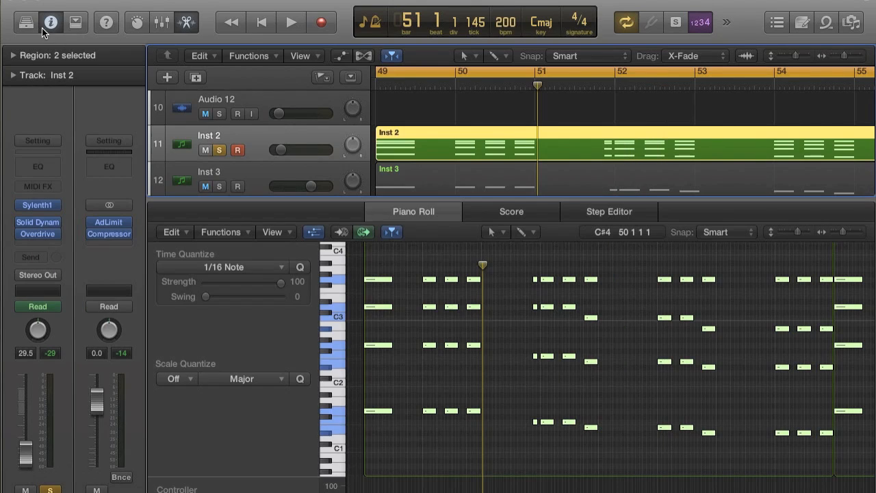
Enlarge the arrangement area, solo Inst 5 in place of Inst 2, and play the section from bar 49
drag(320, 198, 320, 409)
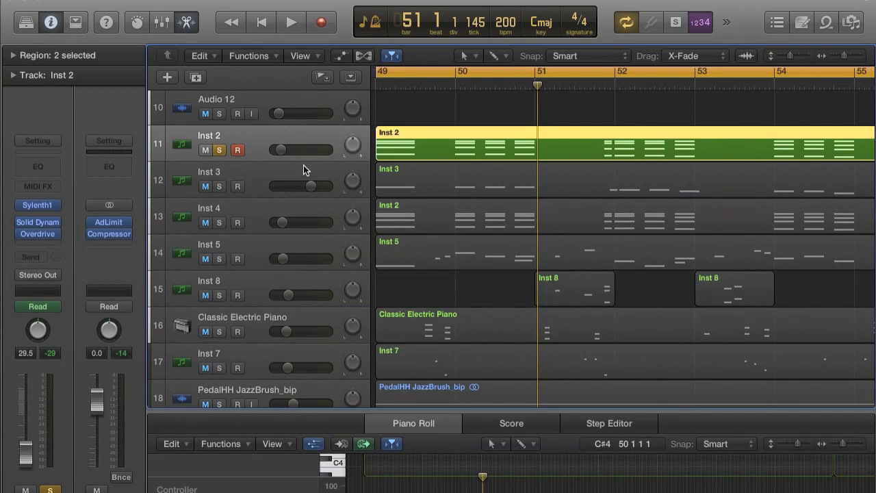
click(220, 150)
click(220, 258)
key(space)
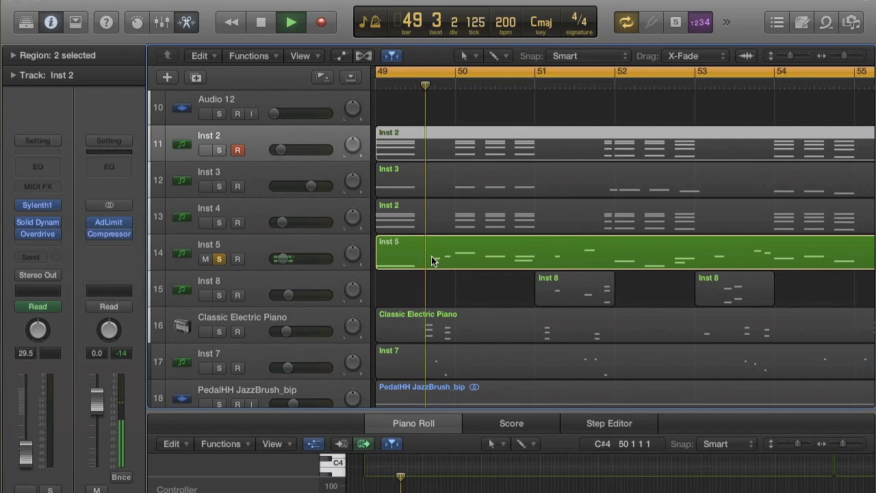
scroll(432, 261, right, 1)
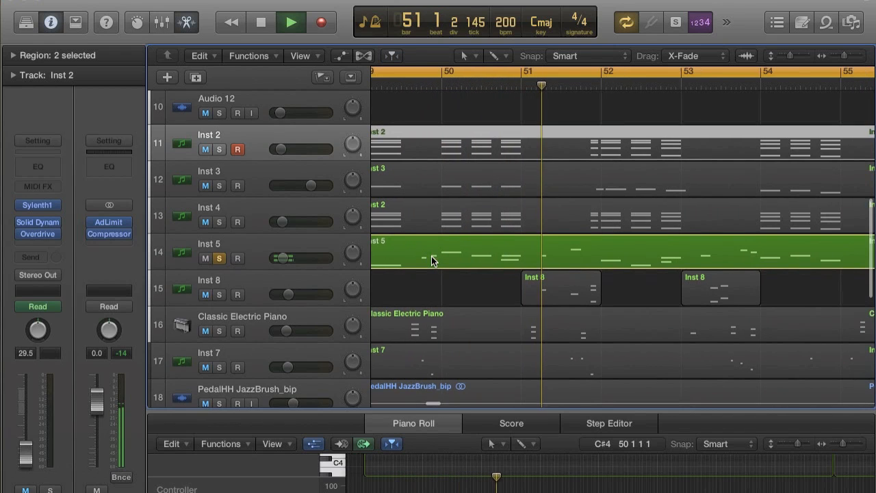
key(super+Left)
key(super+Left)
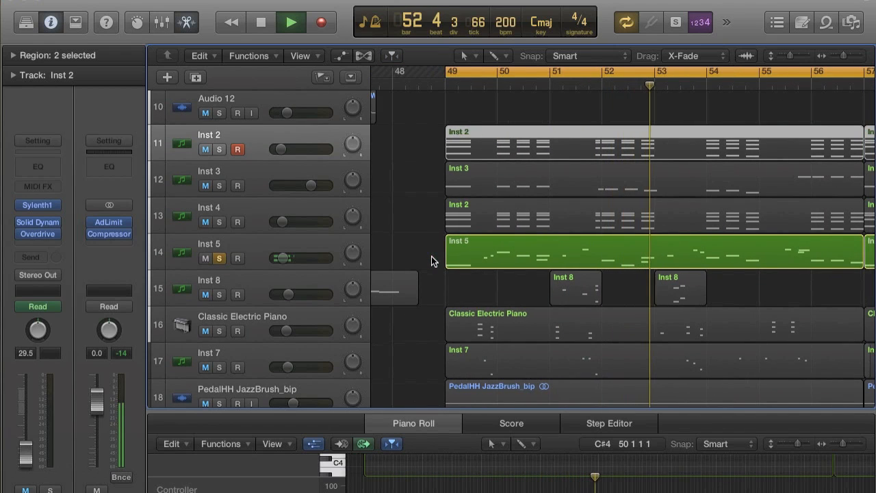
key(space)
Move the solo back to Inst 2 and review its Sylenth1 oscillator settings before closing the plug-in
click(218, 258)
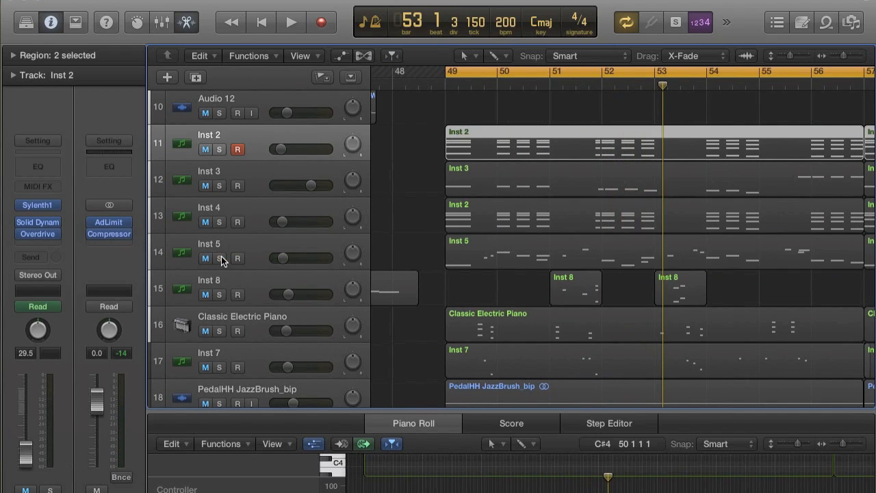
click(220, 150)
click(39, 205)
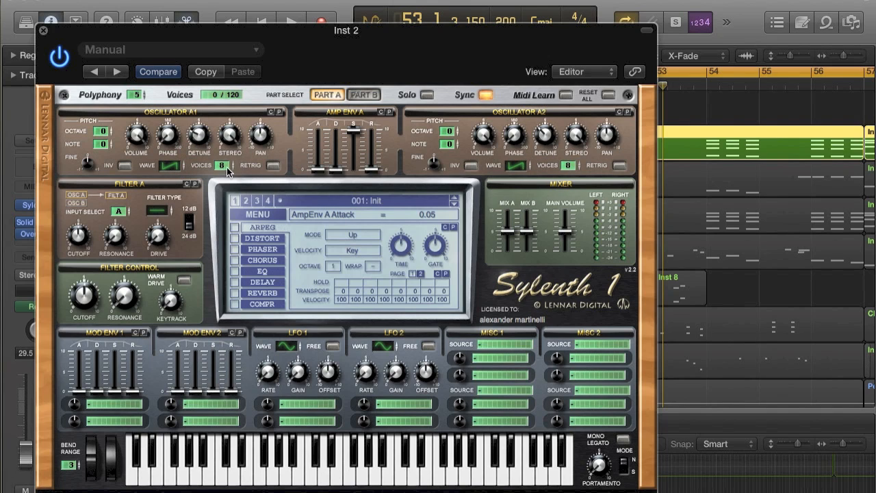
click(42, 31)
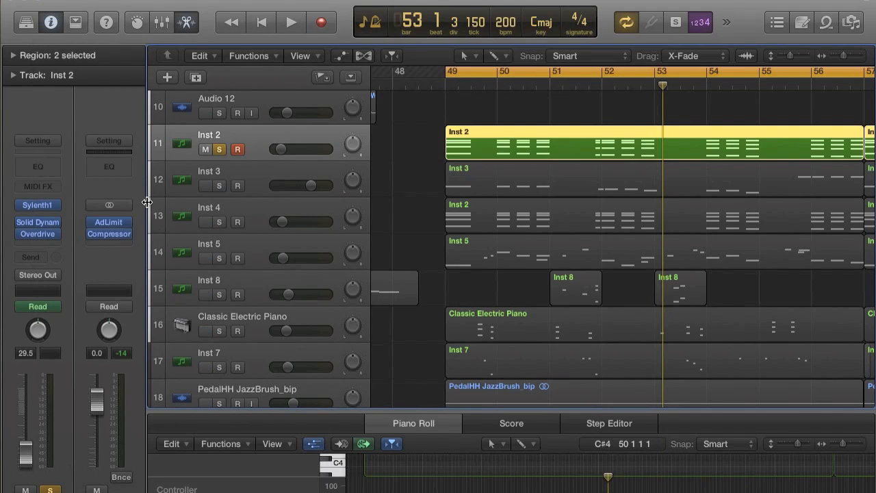
Compare Inst 2 with Inst 5 by playing each one soloed from bar 49
key(space)
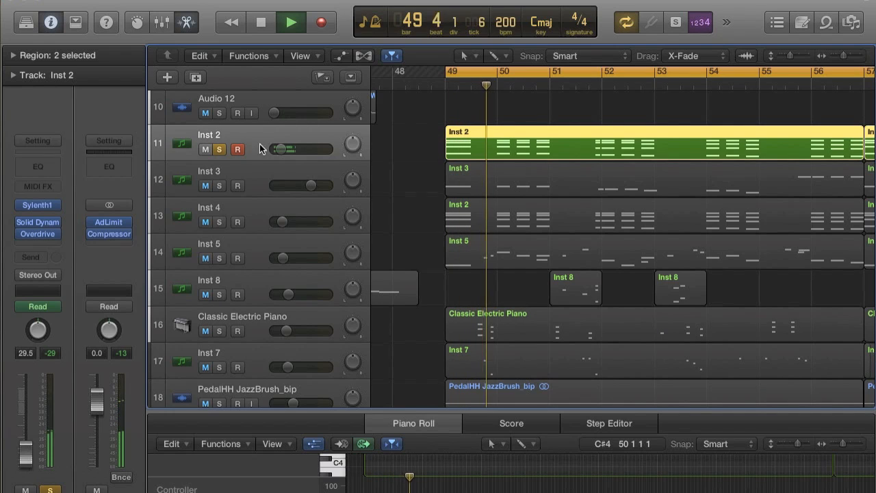
key(space)
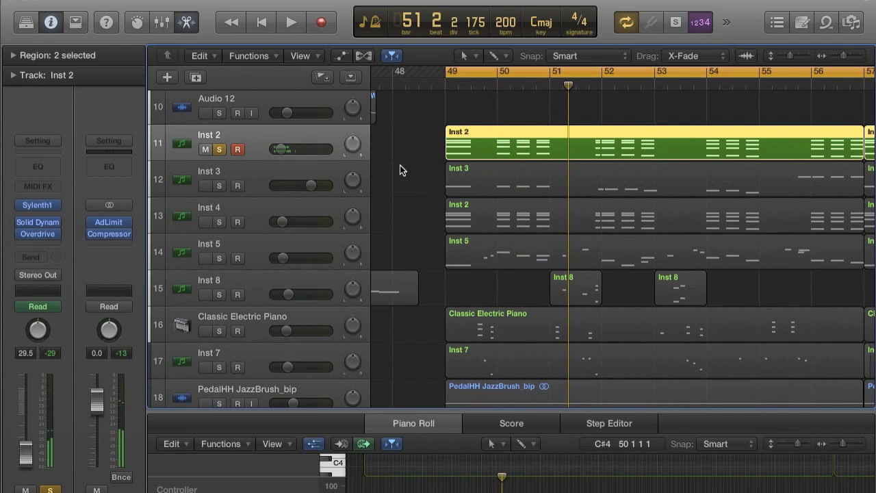
click(220, 149)
scroll(248, 235, down, 2)
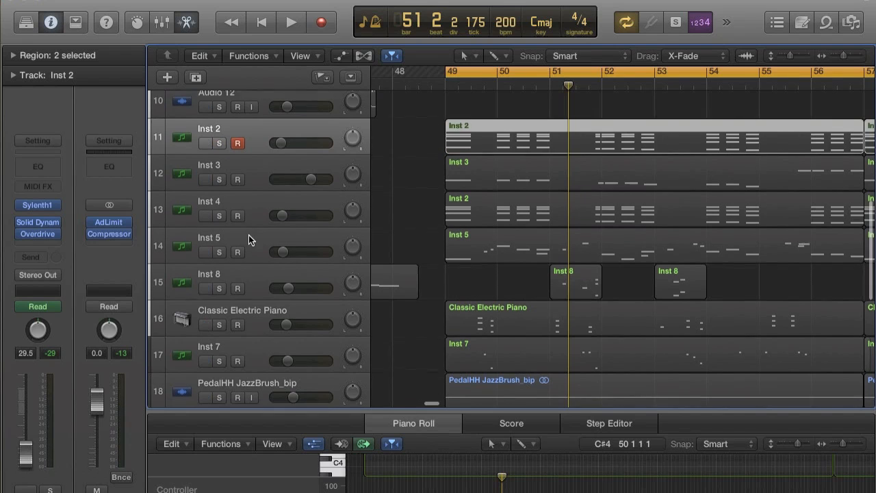
click(219, 220)
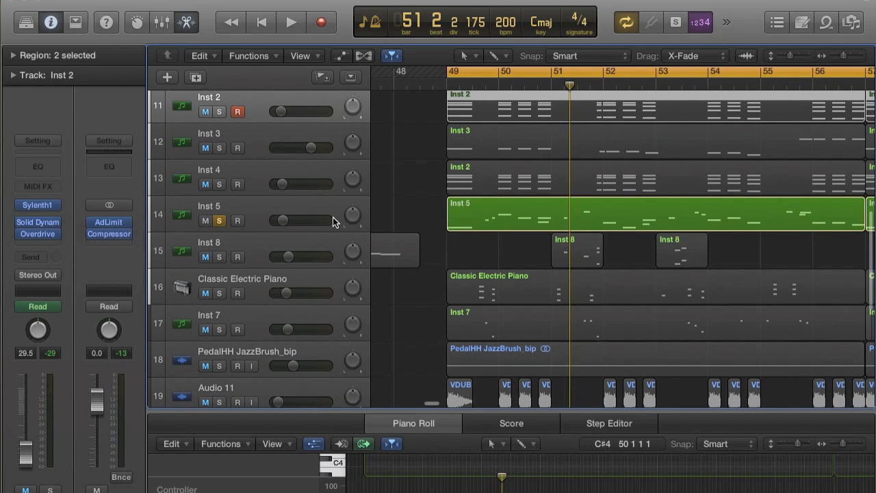
key(space)
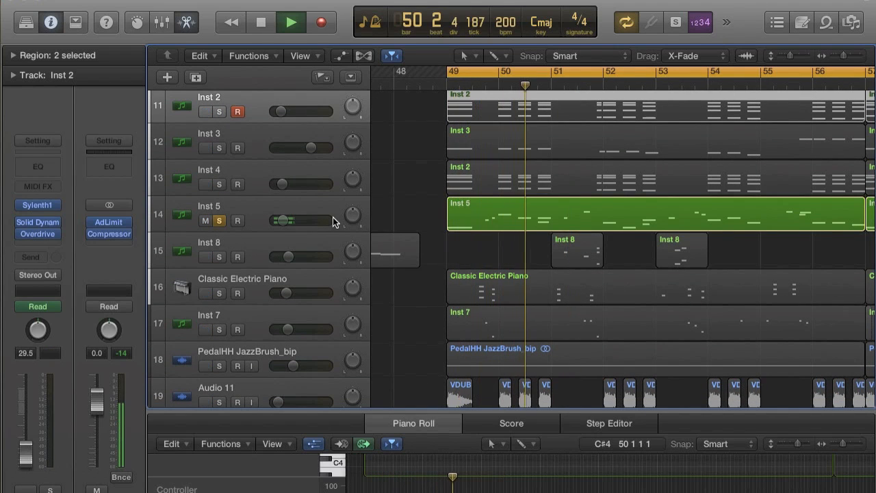
key(space)
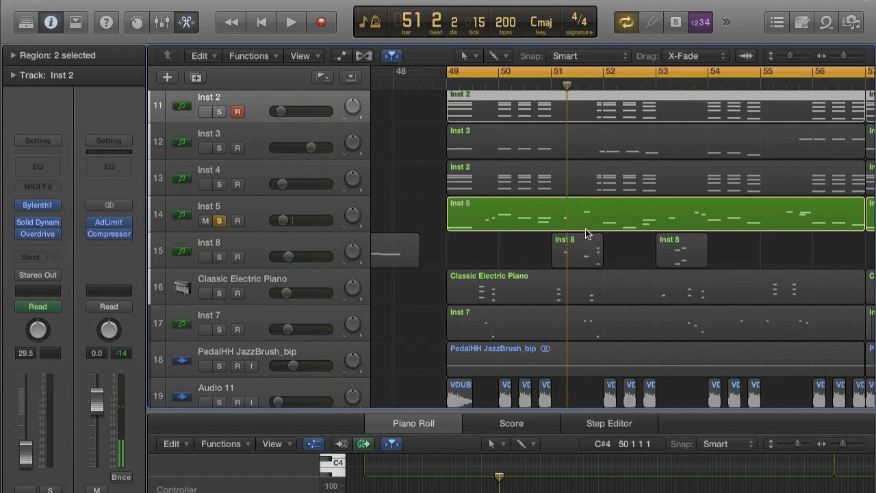
Solo Inst 4 together with Inst 5 and play both parts with bars 49–65 in view
key(super+Left)
key(super+Left)
key(super+Left)
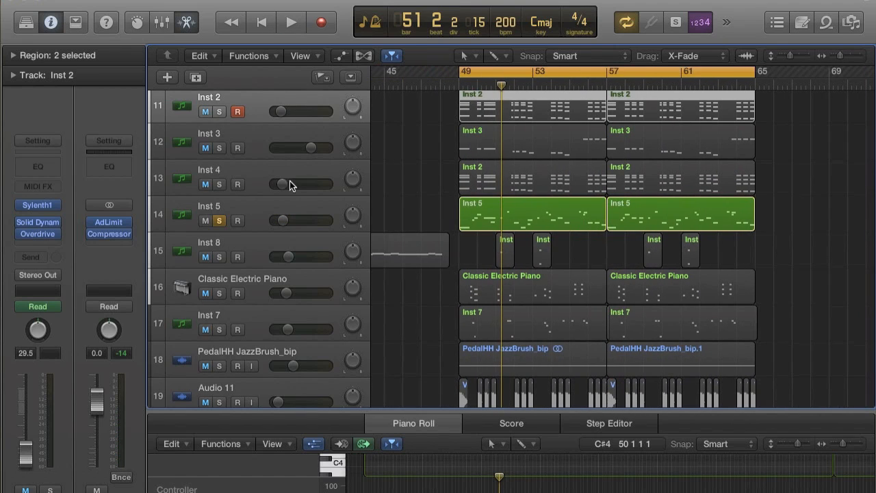
click(220, 183)
key(space)
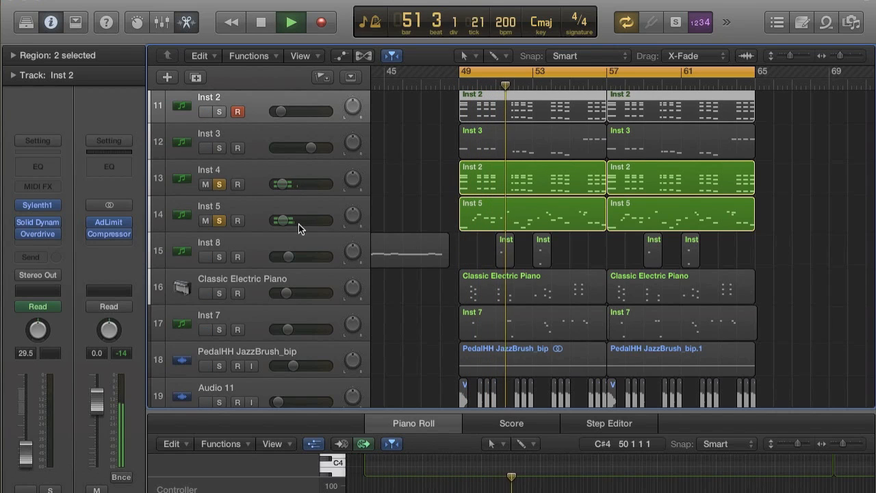
Remove the solo from Inst 4 and Inst 4_bip_3 to hear Inst 5 alone, and stop playback
click(220, 183)
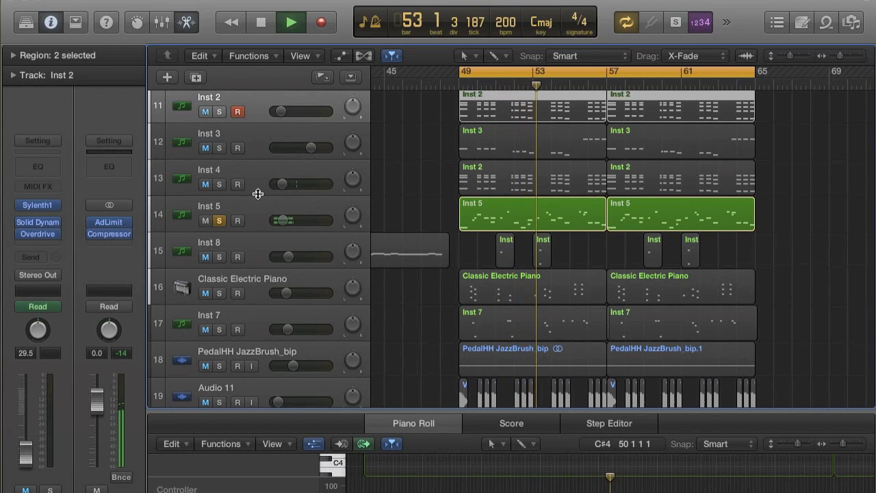
scroll(310, 216, up, 1)
scroll(310, 216, up, 9)
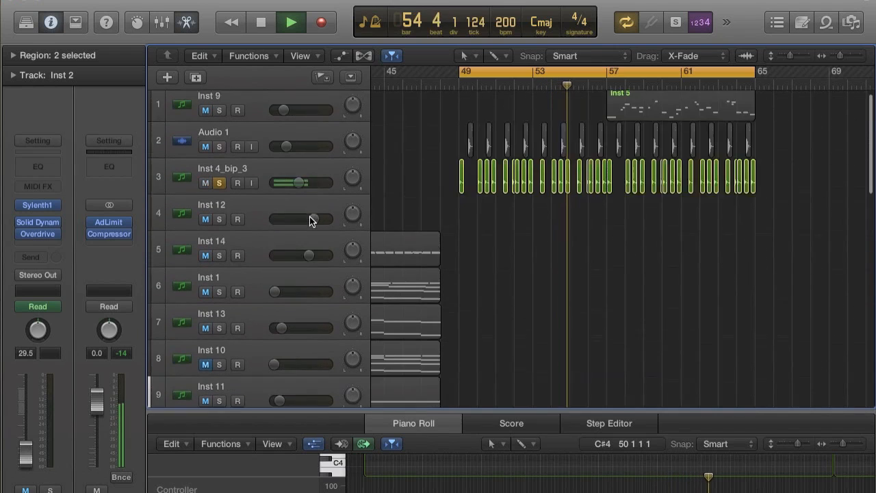
click(220, 187)
scroll(235, 228, down, 10)
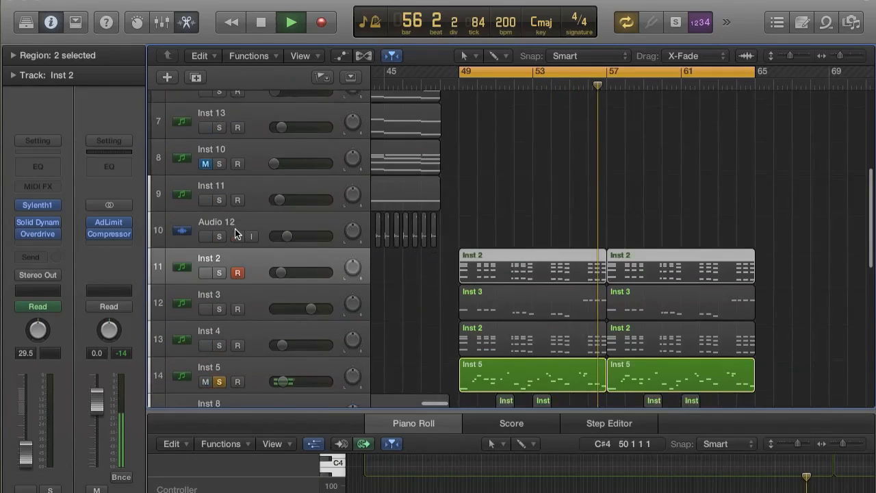
key(space)
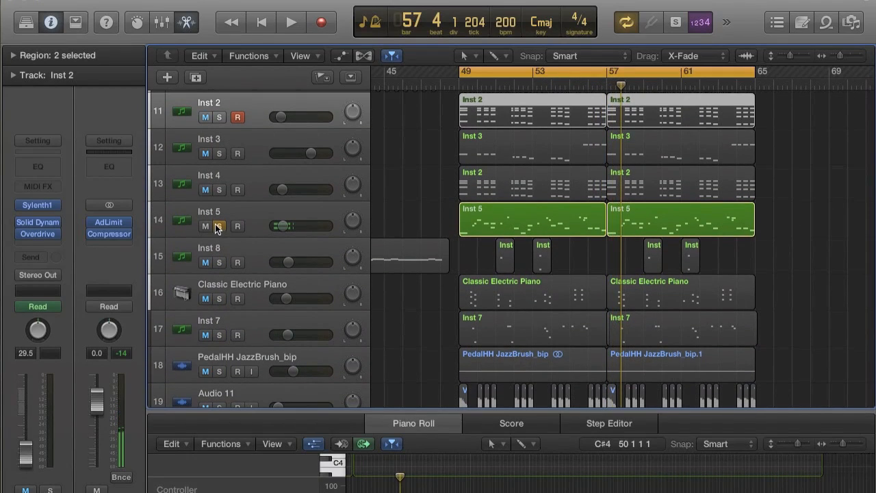
Examine the distortion settings, Oscillator A2 wave and portamento time in Inst 5's Sylenth1, and close the plug-in window
click(227, 213)
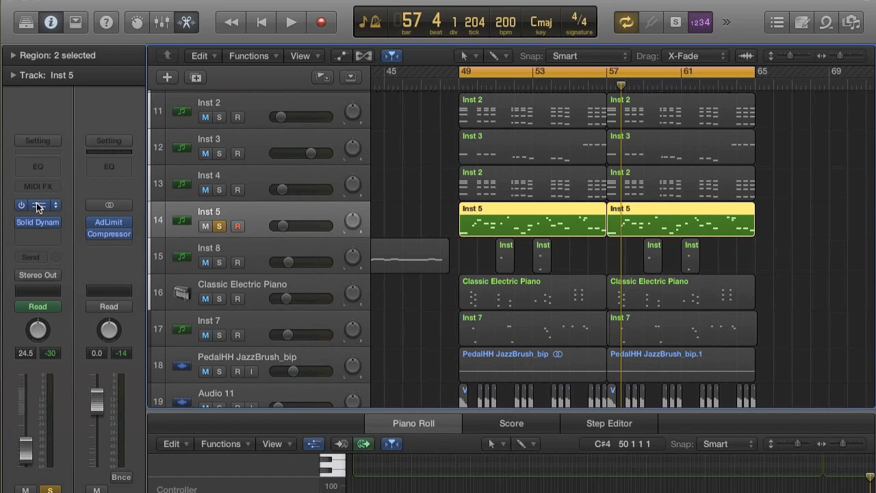
click(37, 203)
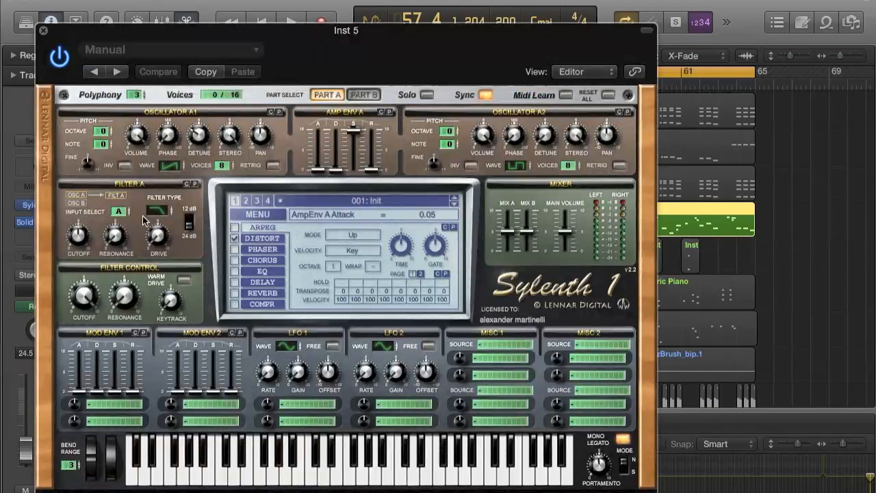
click(258, 239)
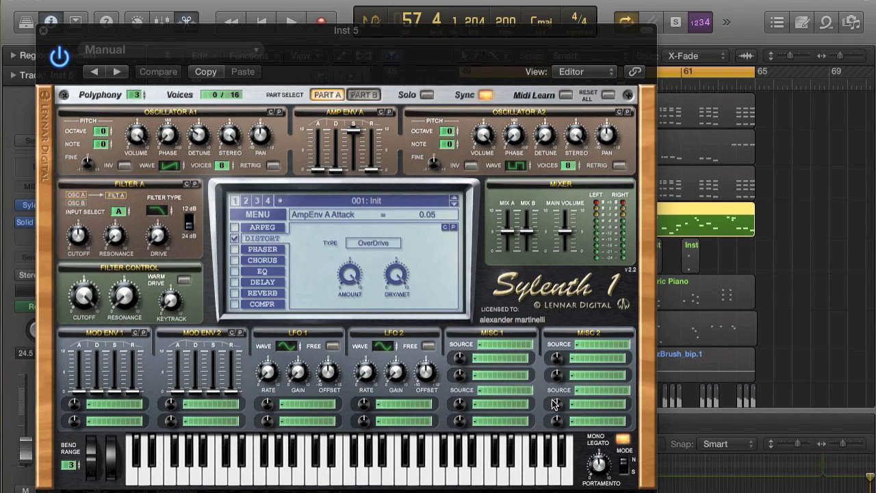
click(517, 167)
drag(603, 469, 604, 469)
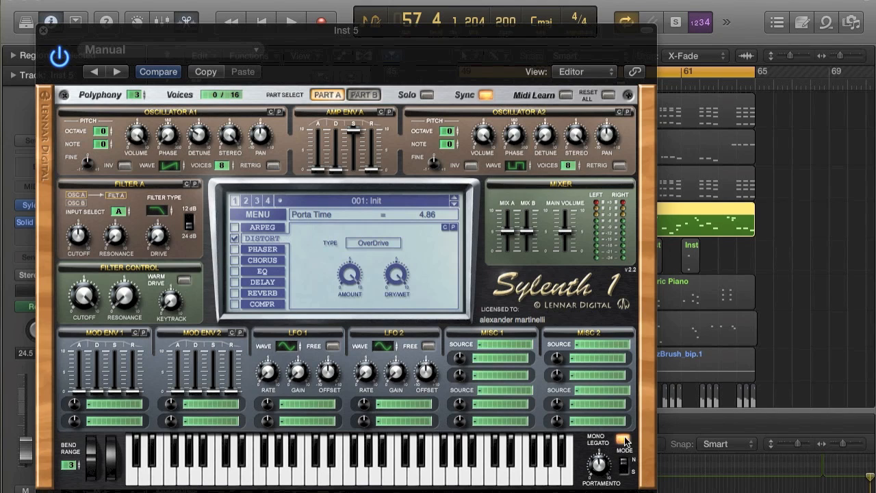
click(42, 30)
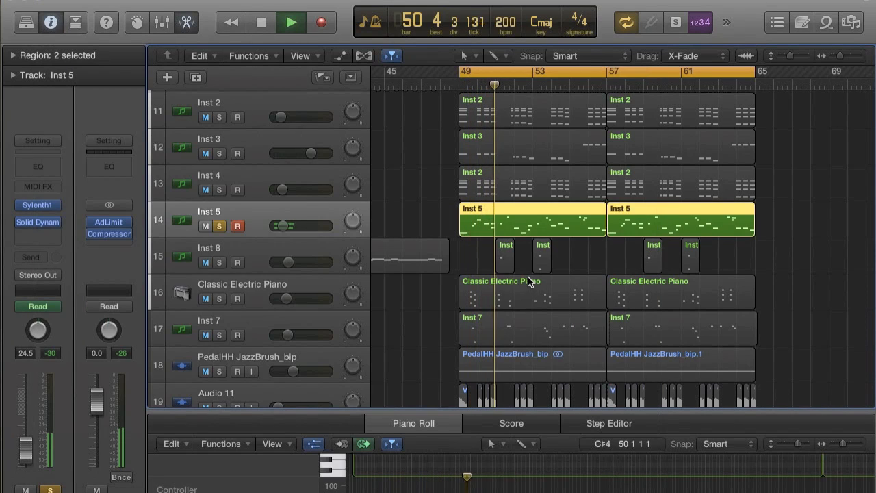
Stop the playback of Inst 5 and turn off its solo
key(space)
scroll(516, 259, down, 2)
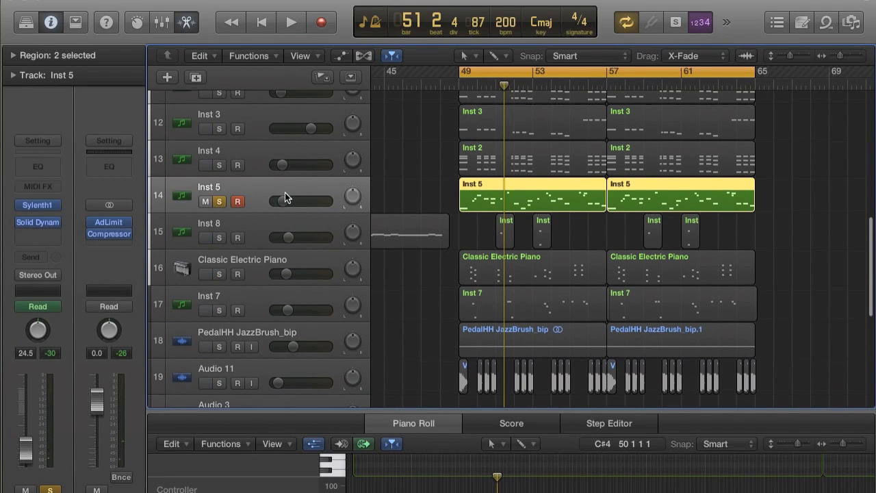
click(220, 201)
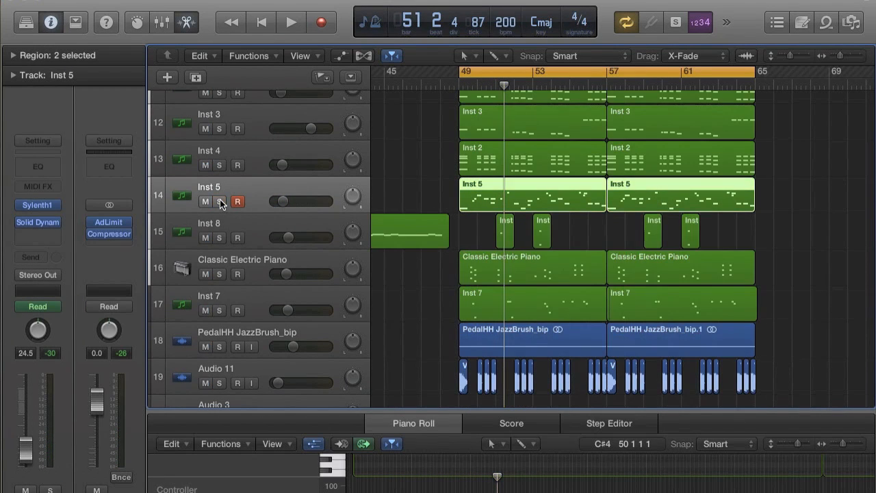
Examine how the regions on all tracks line up from bar 49 onward, from Inst 9 down to the audio tracks
key(super+Right)
key(super+Right)
key(super+Right)
key(super+Right)
scroll(453, 211, up, 3)
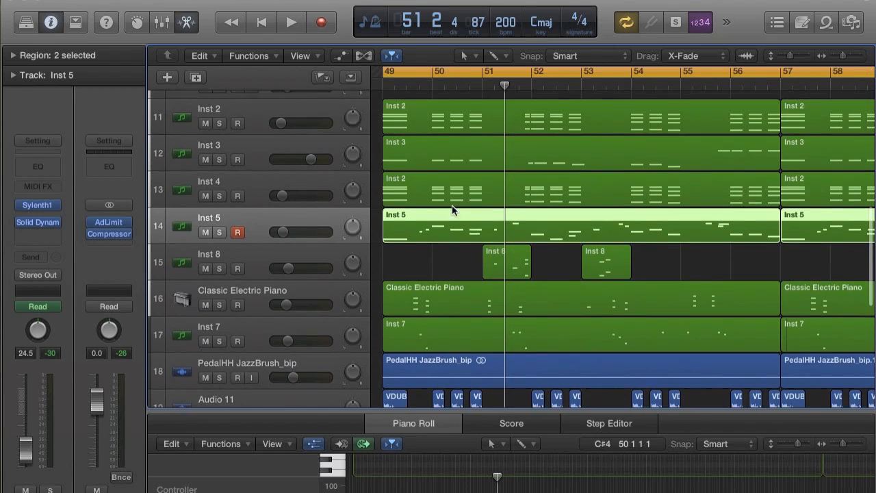
scroll(425, 160, up, 10)
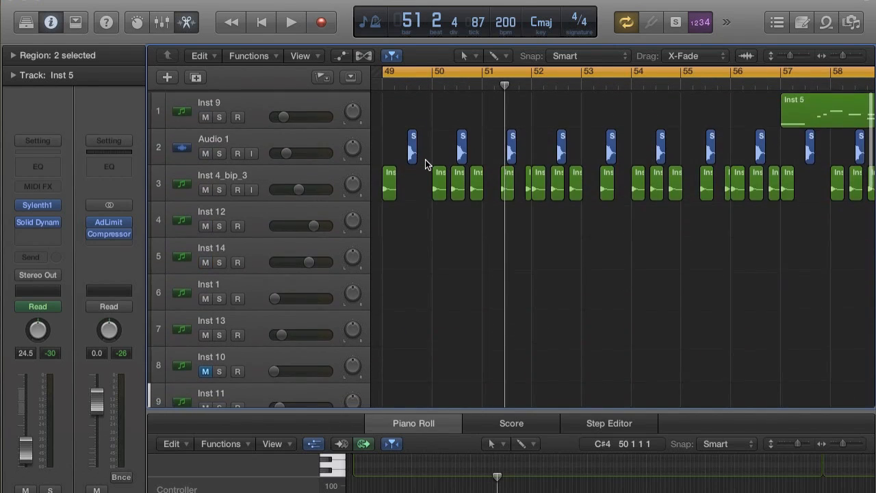
scroll(425, 160, down, 10)
scroll(496, 274, down, 5)
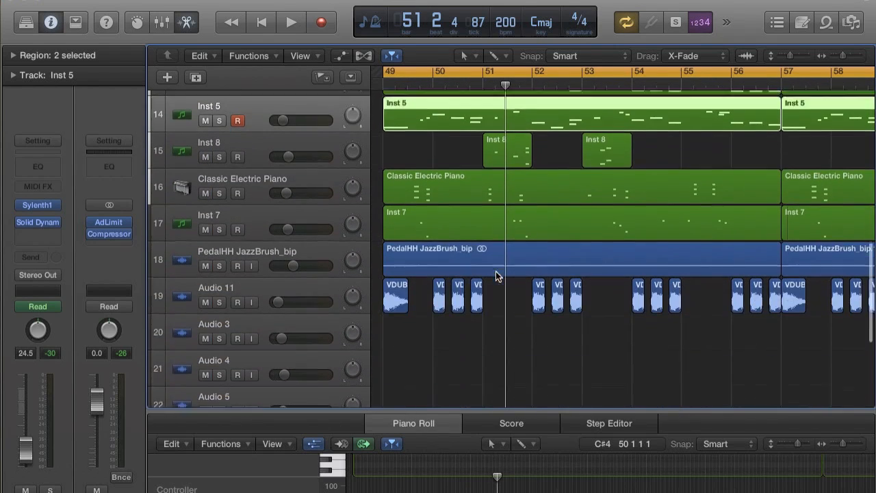
scroll(496, 275, up, 15)
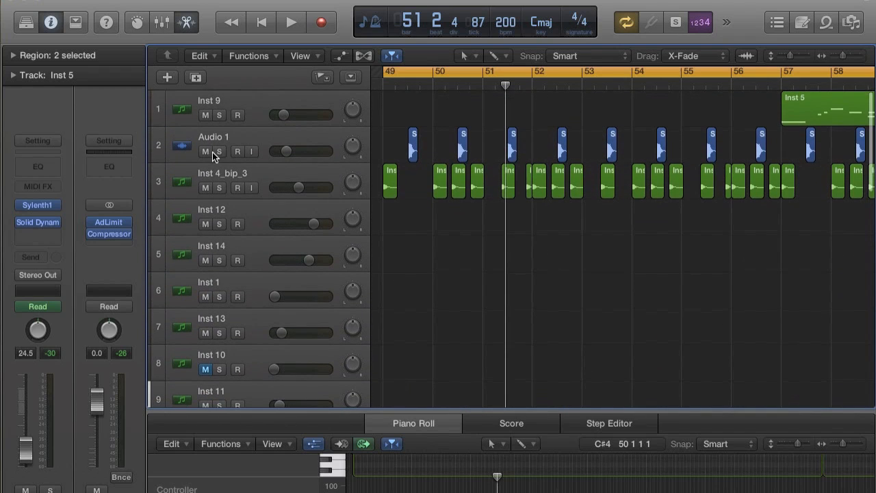
Listen to the Audio 1 track on its own, stop playback and turn its solo off
click(219, 151)
key(space)
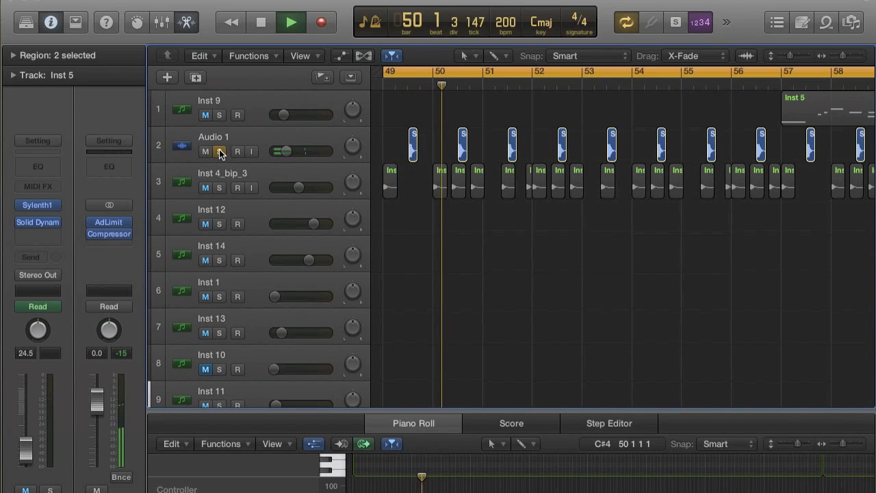
key(space)
click(220, 151)
Examine how the regions from Inst 2 down to Audio 11 line up from bar 49 onward
scroll(406, 130, down, 12)
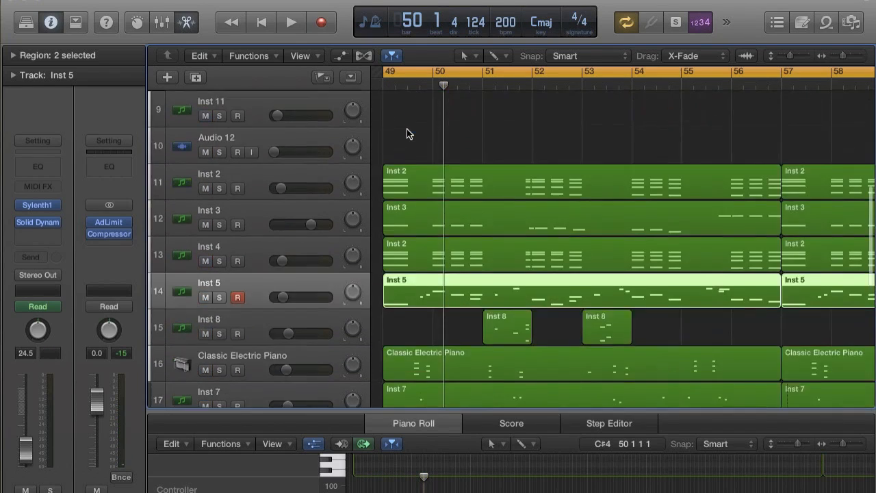
scroll(407, 134, up, 3)
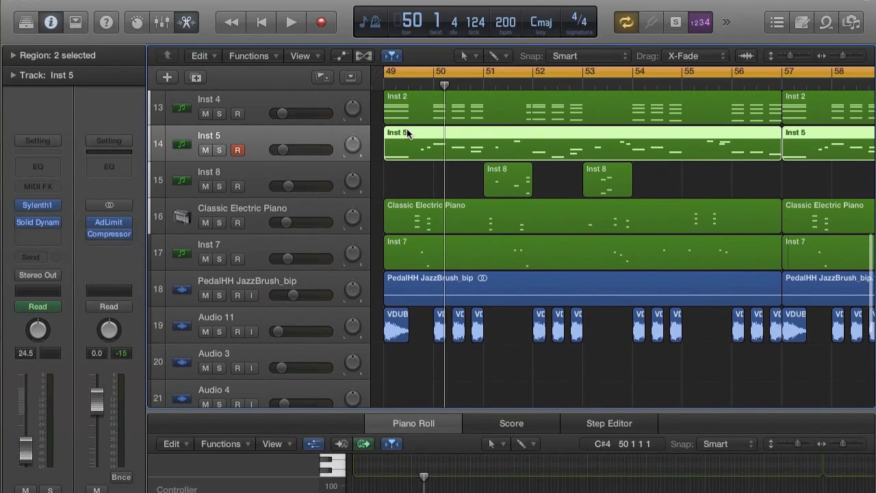
scroll(406, 130, up, 1)
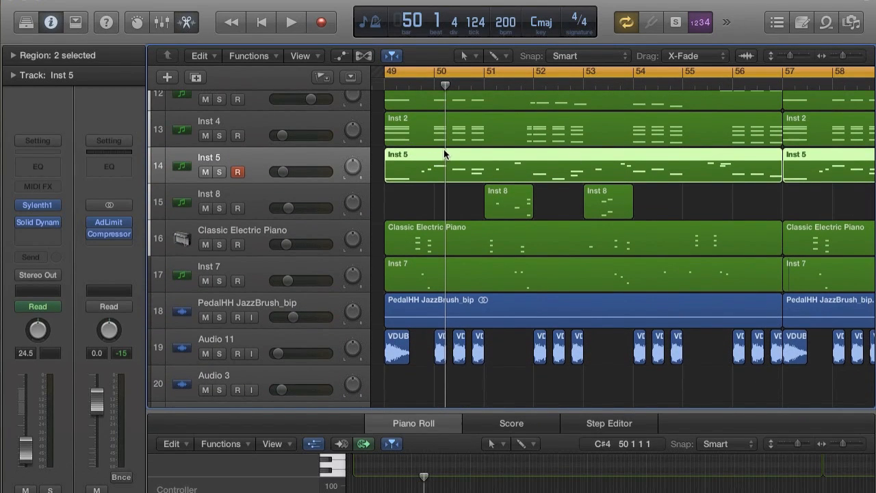
scroll(482, 177, up, 2)
scroll(520, 250, up, 1)
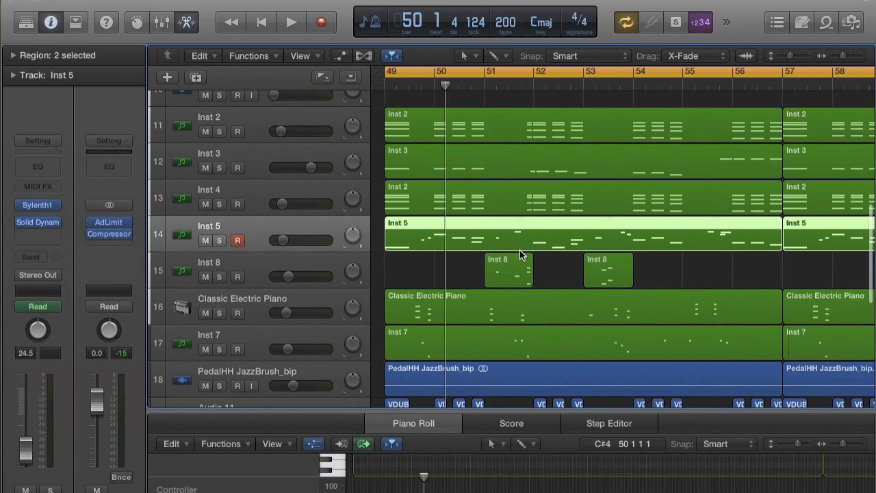
scroll(533, 230, down, 2)
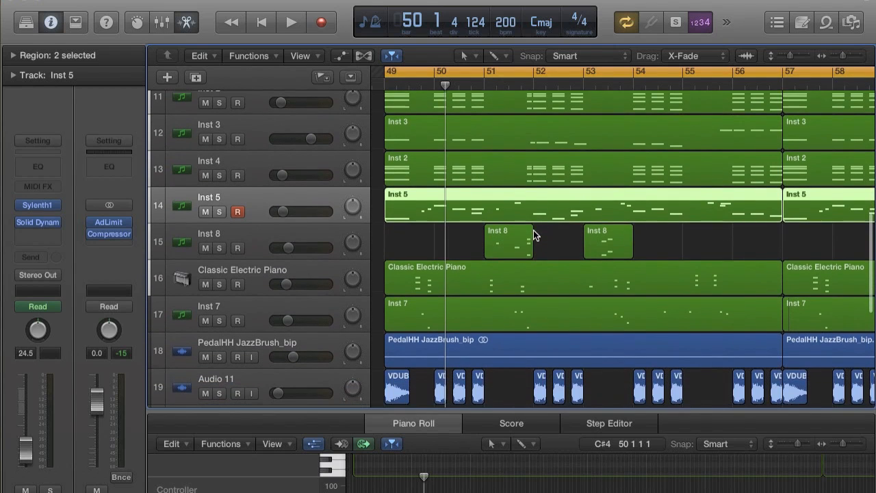
key(super+Right)
key(super+Right)
scroll(533, 230, left, 1)
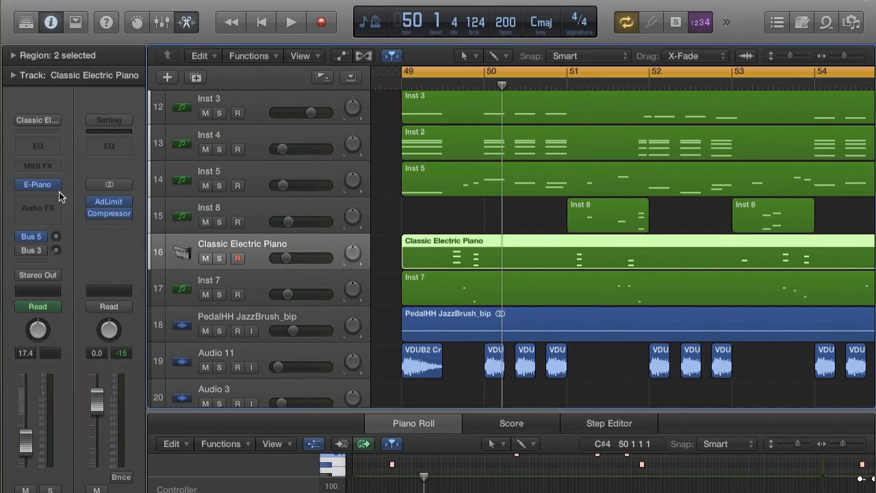
Solo the Inst 5, Inst 8, Classic Electric Piano and Inst 7 tracks together
click(219, 187)
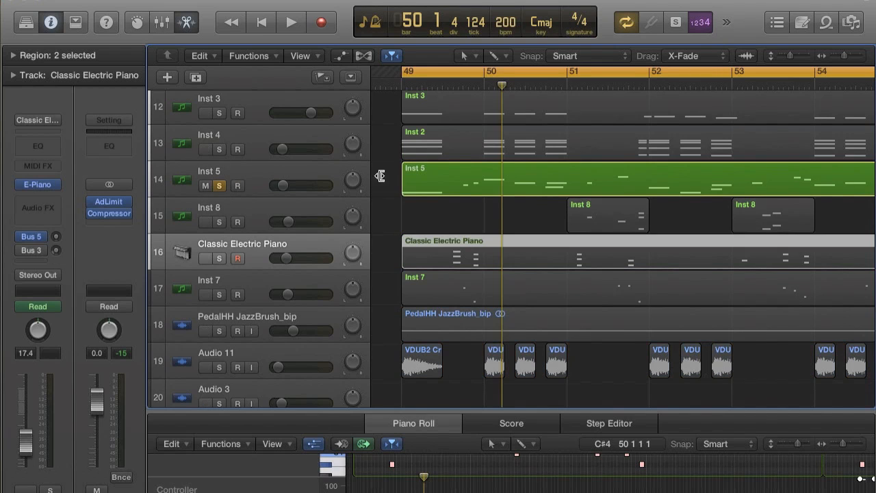
click(224, 221)
click(220, 259)
click(220, 294)
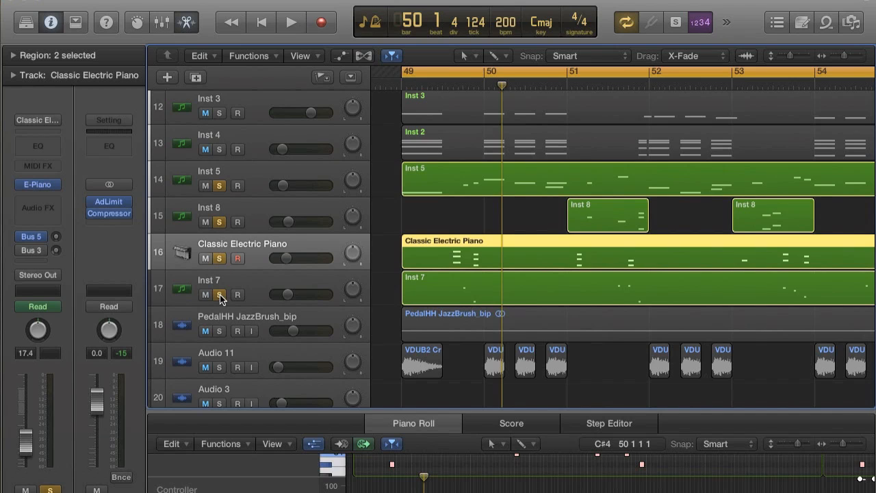
Deselect the piano region, listen to the four soloed tracks together from bar 49 and stop playback
scroll(588, 280, right, 1)
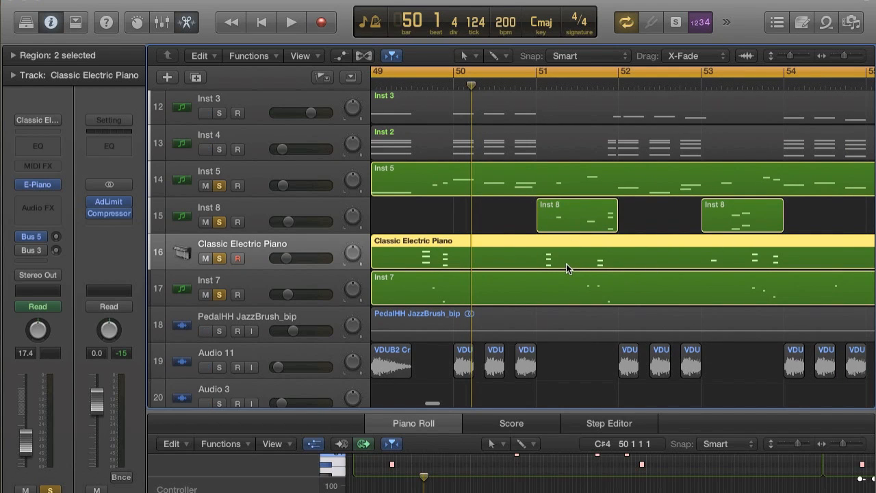
scroll(659, 258, left, 3)
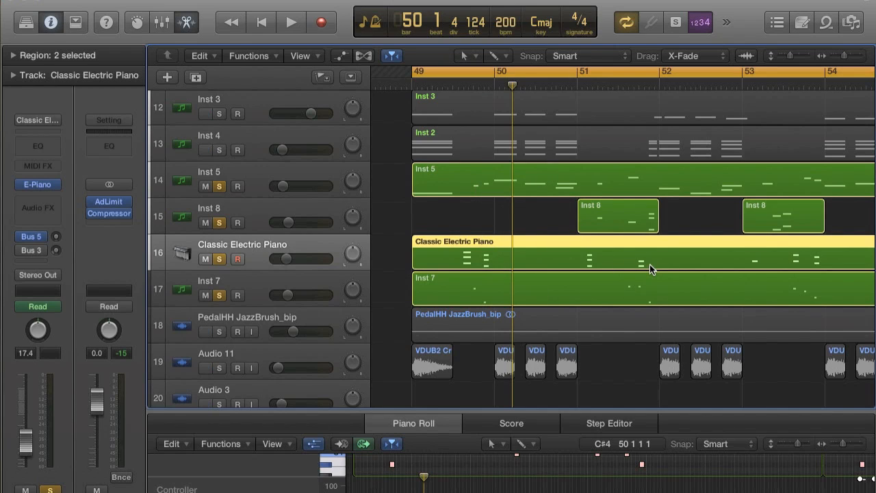
scroll(659, 233, right, 1)
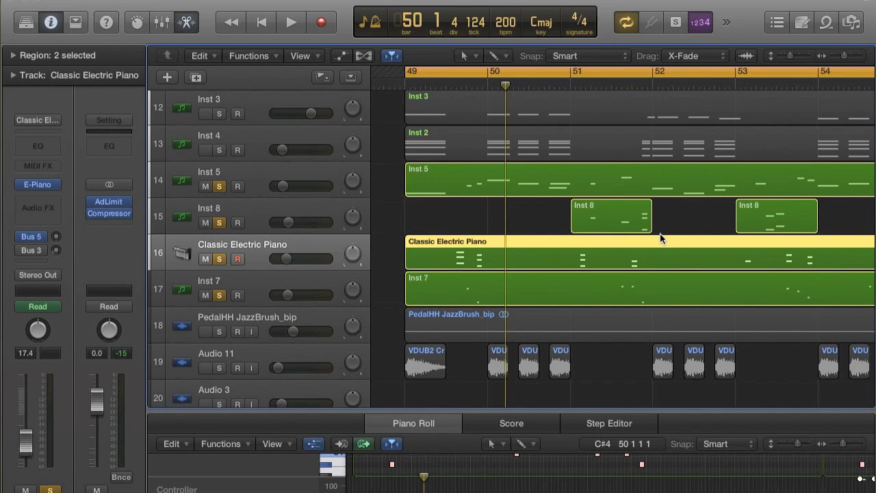
click(536, 229)
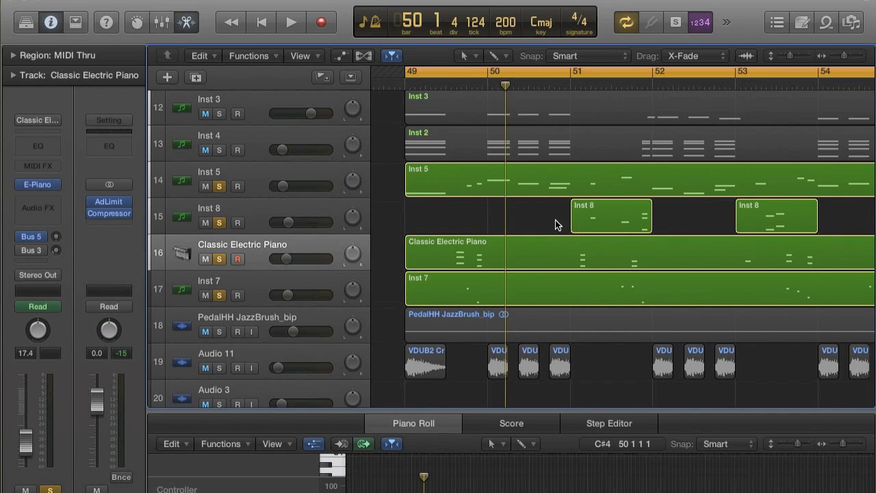
key(space)
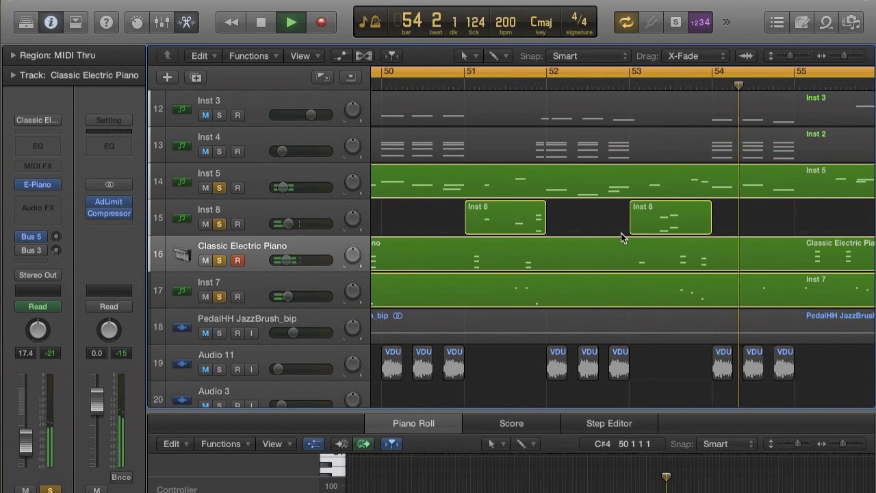
key(space)
Remove the solo from Inst 8, Classic Electric Piano and Inst 7, and play Inst 5 alone before stopping
scroll(458, 255, left, 3)
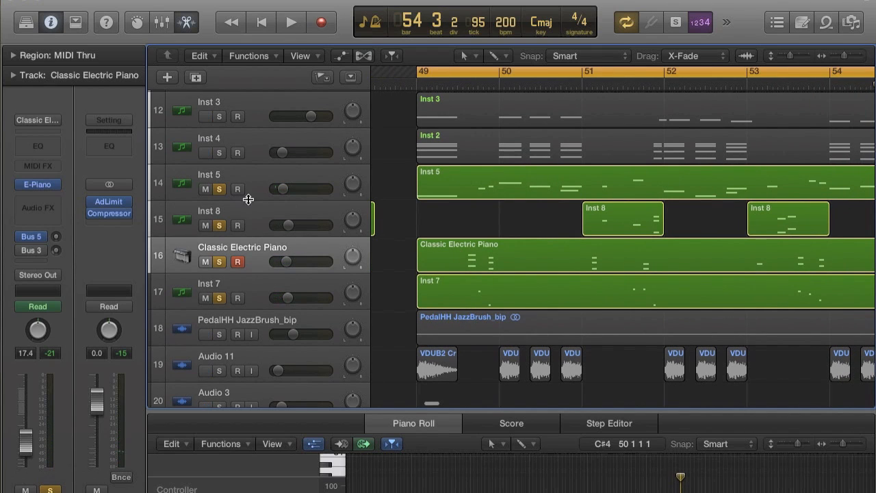
click(219, 225)
click(219, 263)
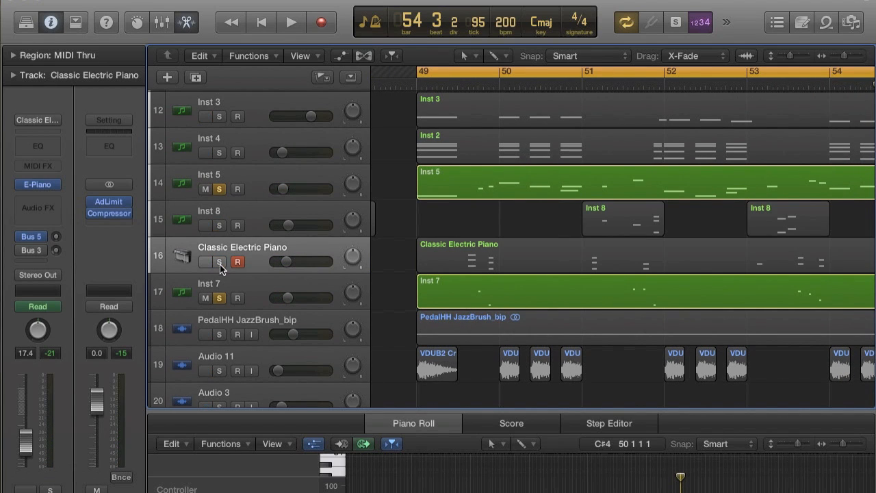
click(219, 298)
key(space)
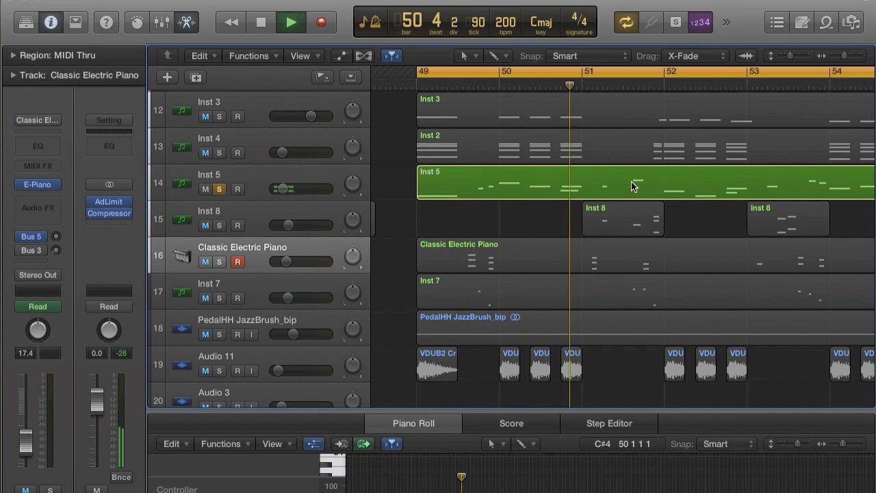
key(space)
Set the cycle range to the single bar from 51 to 52
scroll(638, 176, up, 2)
scroll(638, 175, right, 2)
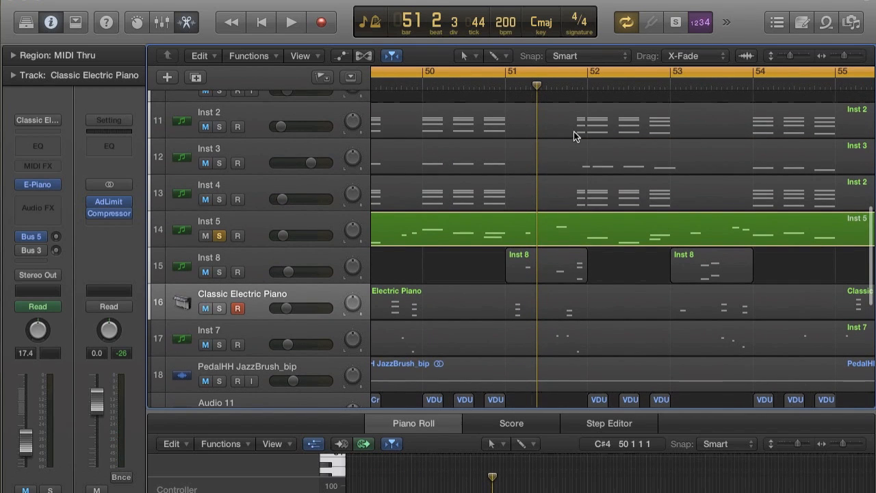
scroll(718, 196, right, 3)
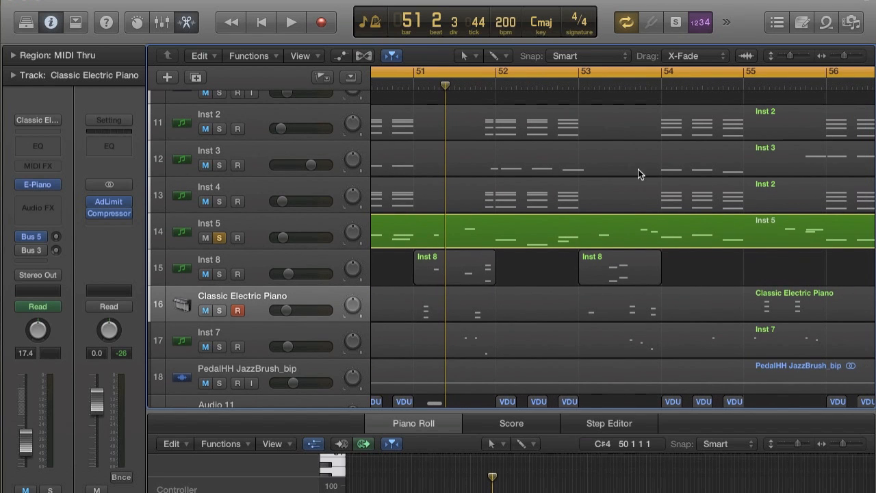
scroll(642, 129, right, 3)
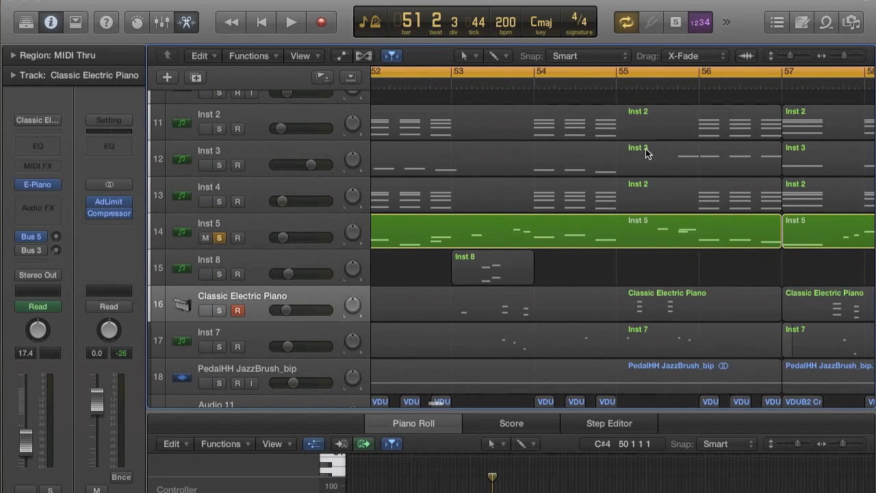
scroll(646, 148, left, 5)
scroll(632, 138, down, 1)
click(561, 68)
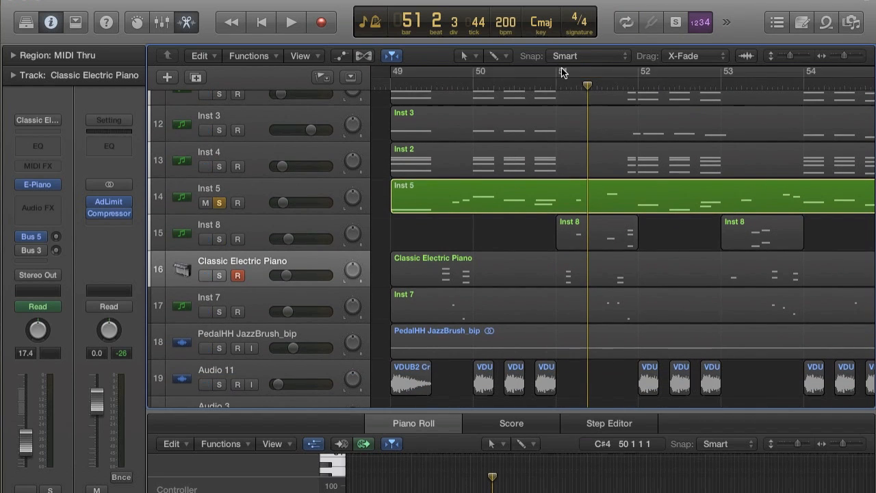
click(553, 68)
click(599, 72)
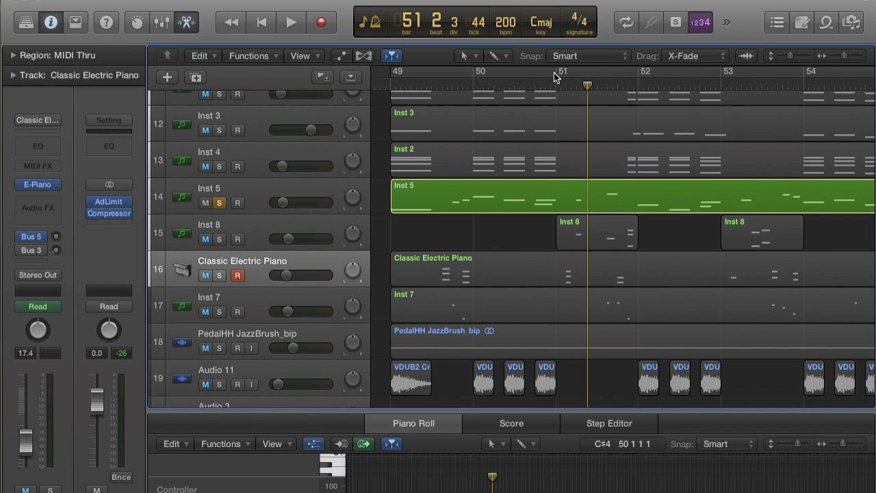
drag(556, 72, 641, 72)
Select the Inst 5 region, listen to it soloed within bar 51 and stop playback
scroll(593, 172, up, 3)
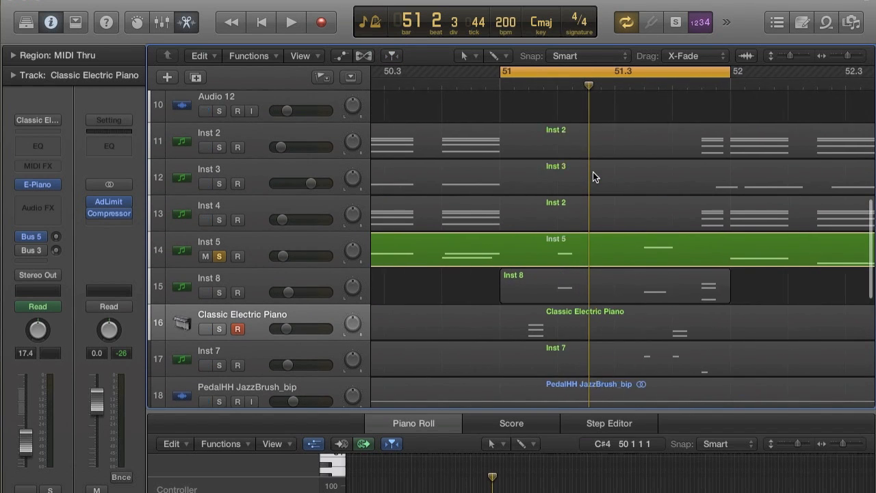
scroll(593, 171, down, 1)
click(564, 208)
key(space)
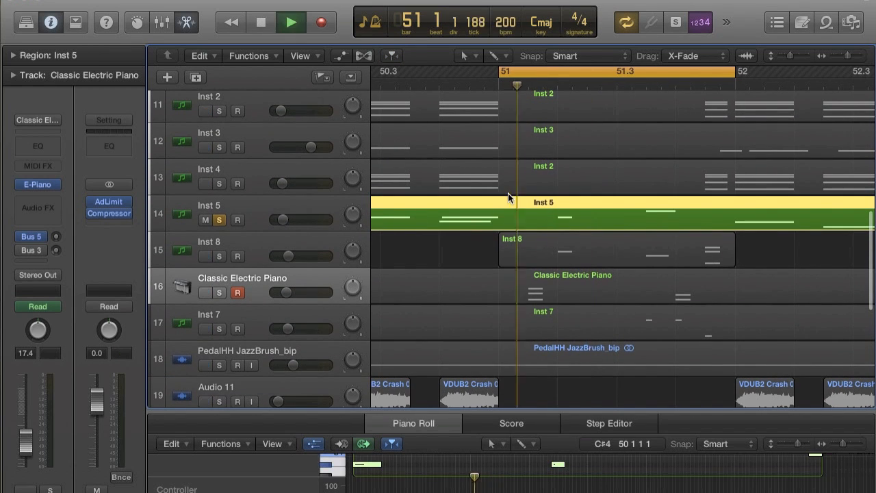
key(space)
Switch the solo from Inst 5 to Inst 8 and listen to Inst 8 alone in bar 51
scroll(620, 287, down, 1)
scroll(619, 284, down, 1)
click(274, 208)
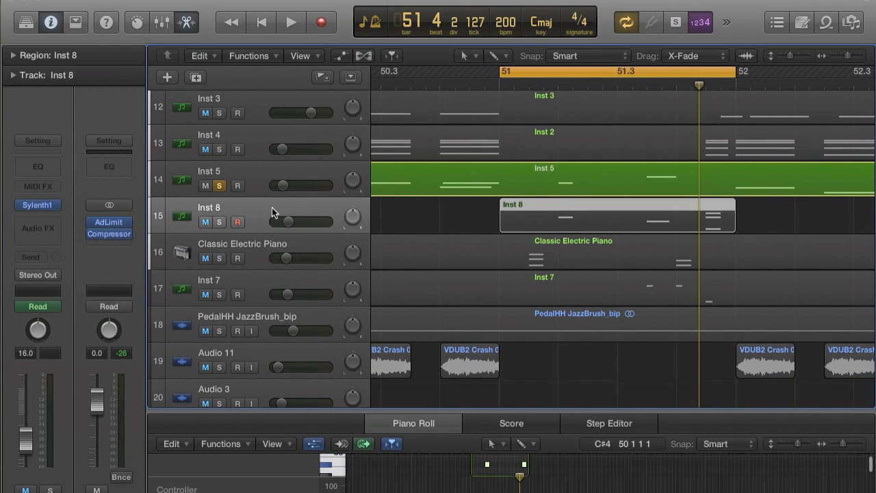
click(219, 185)
key(space)
key(space)
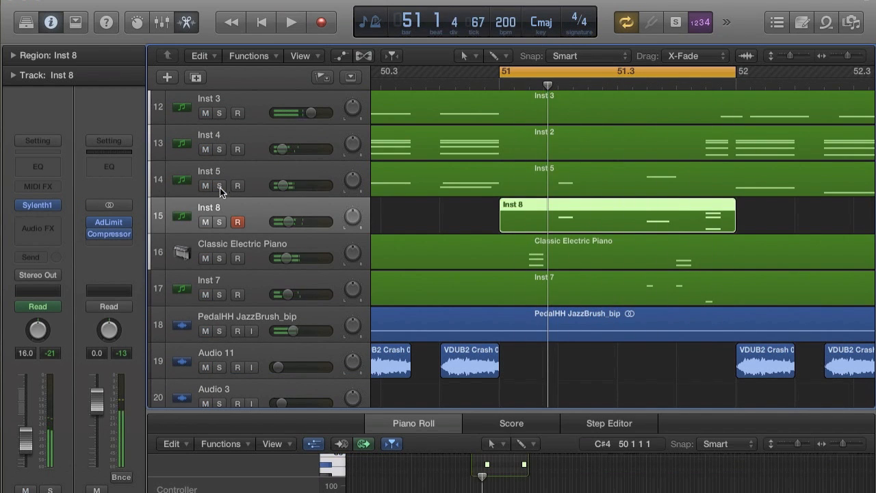
click(219, 221)
key(space)
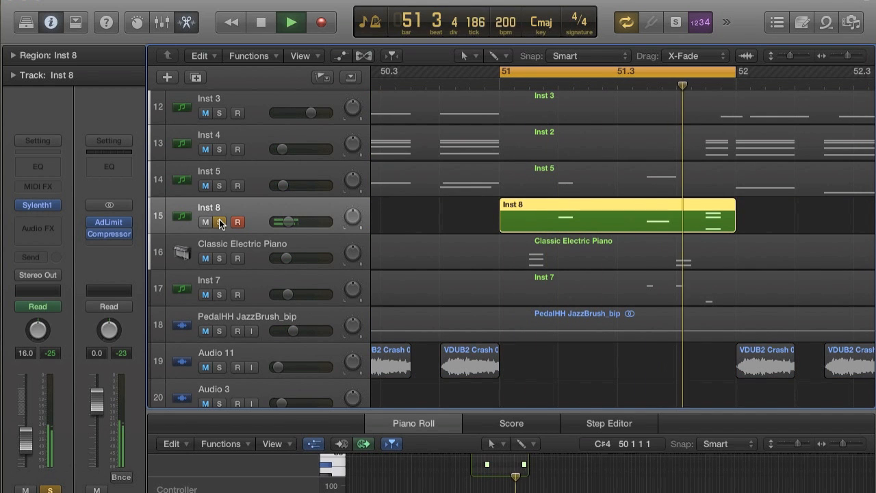
key(space)
Solo Inst 5 alongside Inst 8, play both over the bar 51 cycle and stop playback
click(219, 185)
key(space)
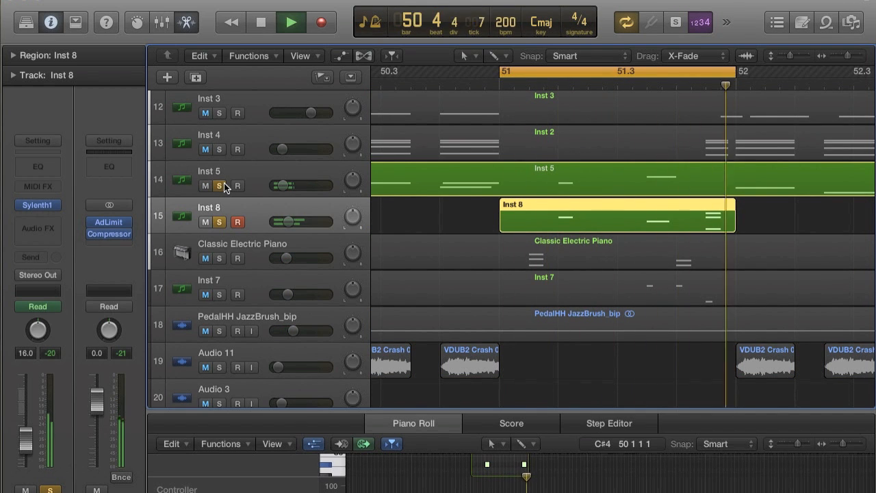
key(space)
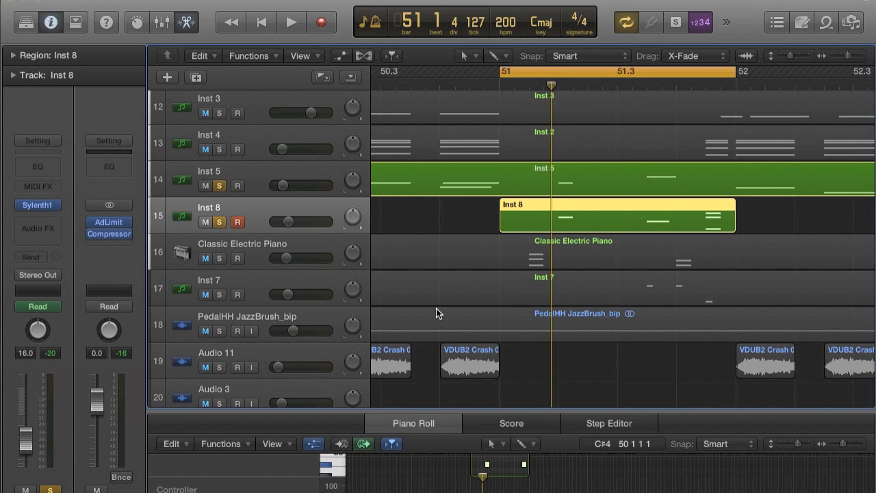
Add the Classic Electric Piano to the soloed tracks, play bar 51 and stop playback
scroll(616, 220, down, 1)
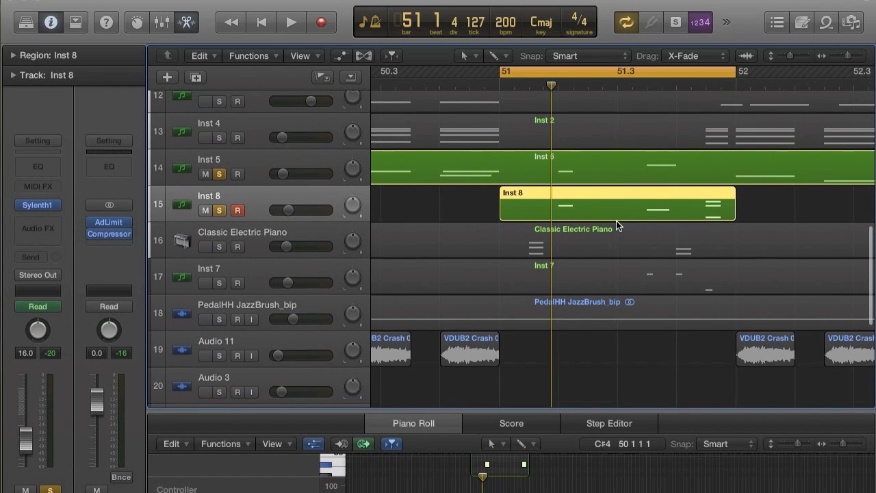
scroll(616, 221, down, 1)
click(241, 220)
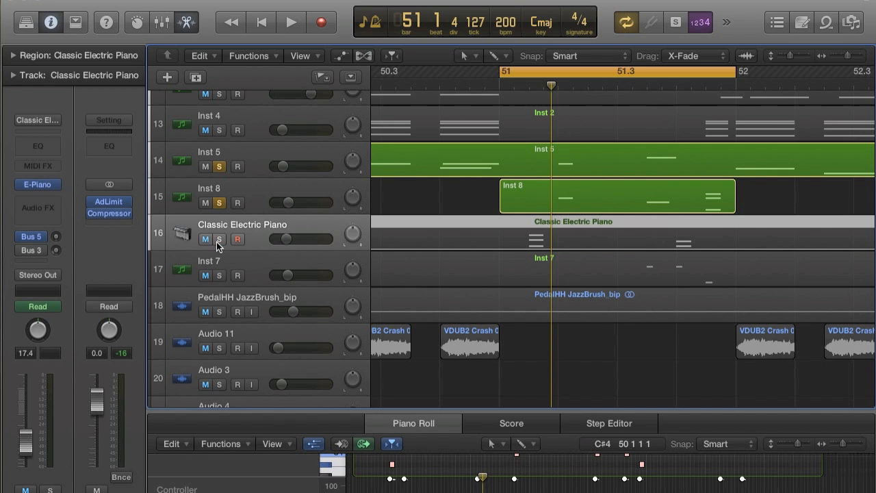
click(219, 239)
key(space)
key(space)
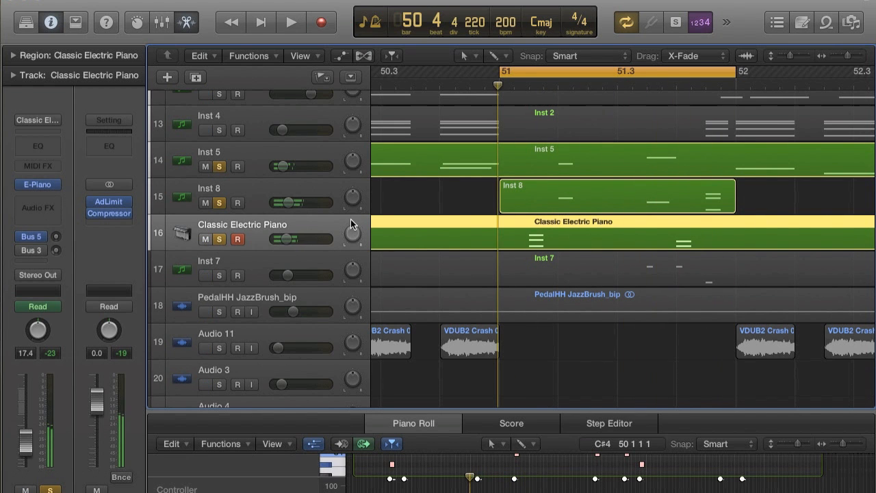
Add Inst 7 to the soloed Inst 5, Inst 8 and Classic Electric Piano tracks
scroll(455, 322, down, 5)
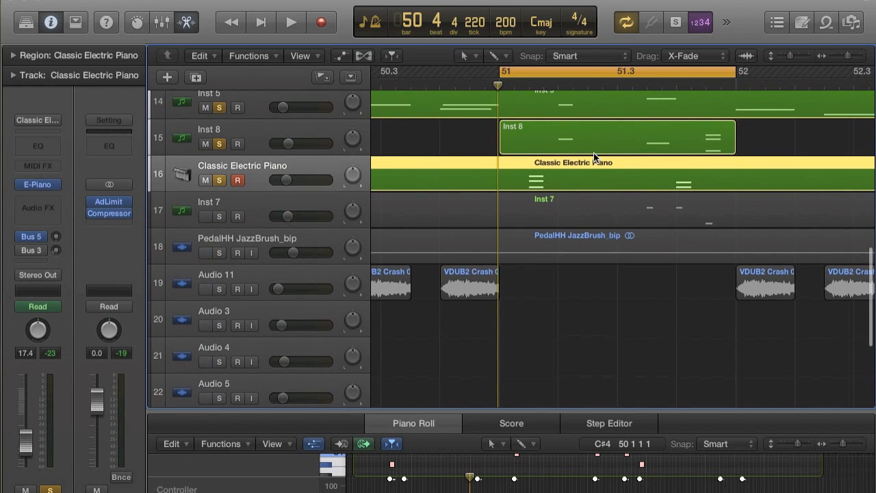
scroll(594, 157, up, 3)
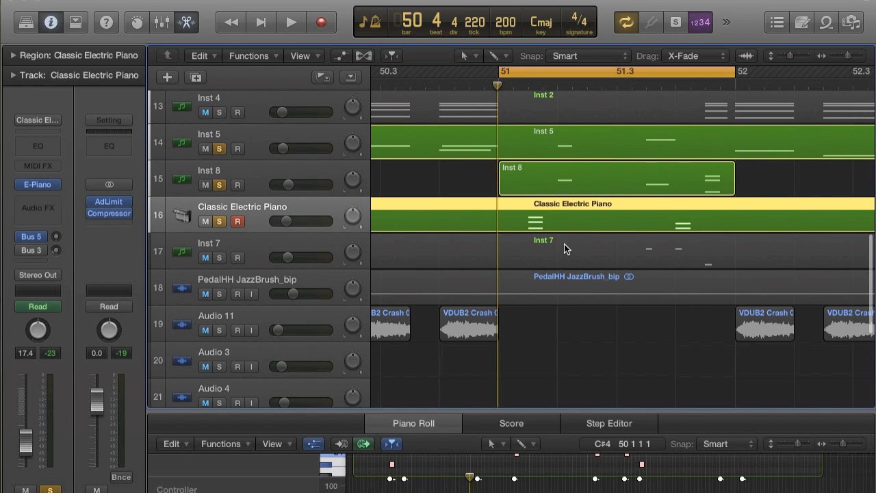
scroll(564, 244, down, 3)
click(219, 225)
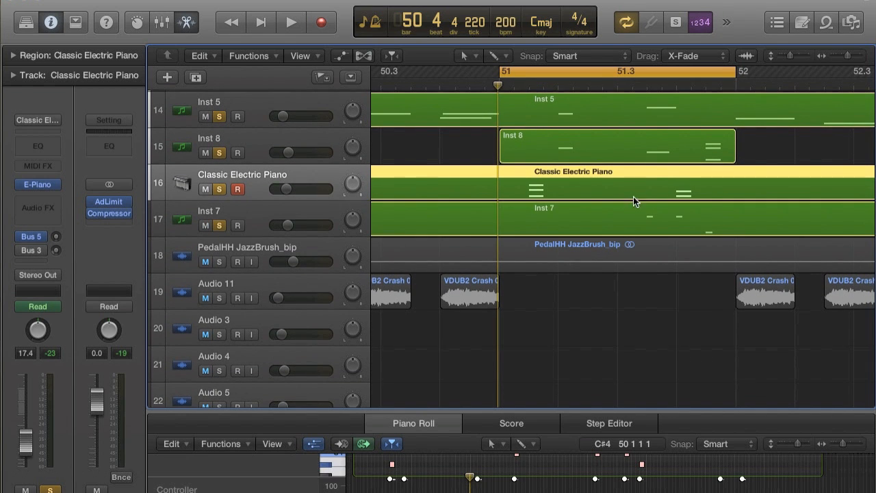
Select the Inst 7 track, play the four soloed tracks over the bar 51 cycle and stop playback
click(269, 207)
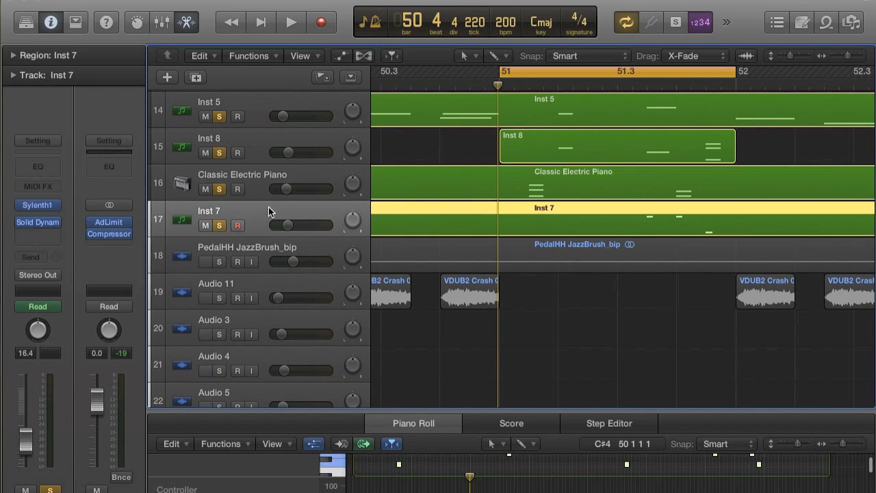
key(space)
key(space)
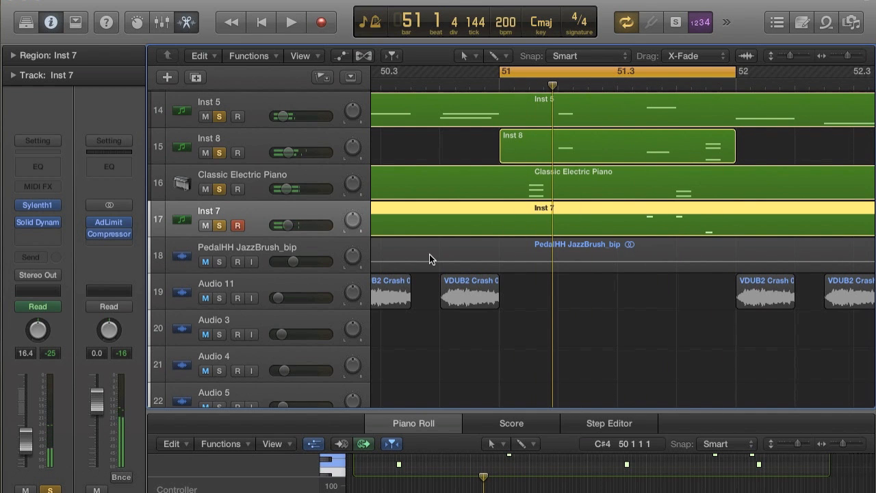
Unsolo Inst 5, Inst 8 and Classic Electric Piano, play Inst 7 alone over bar 51 and stop playback
click(219, 117)
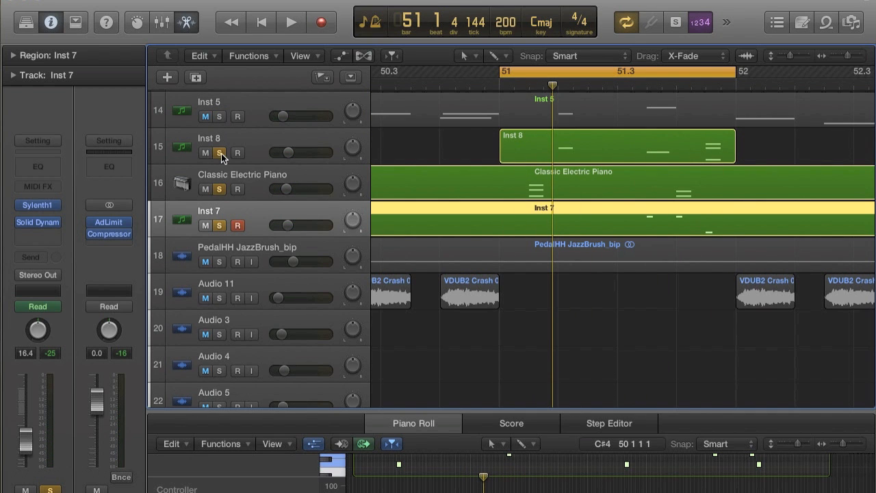
click(219, 154)
click(219, 189)
key(space)
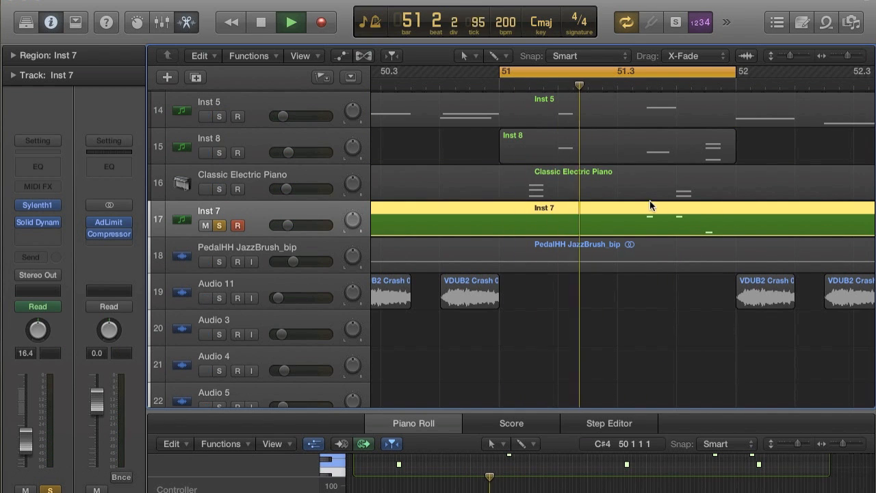
key(space)
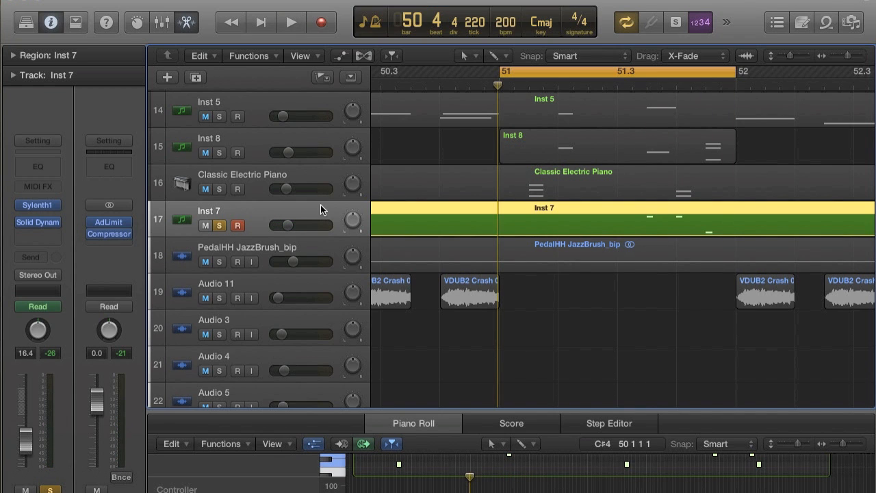
Open the Sylenth1 instrument on Inst 7, try keys along its on-screen keyboard and close the plug-in
click(36, 205)
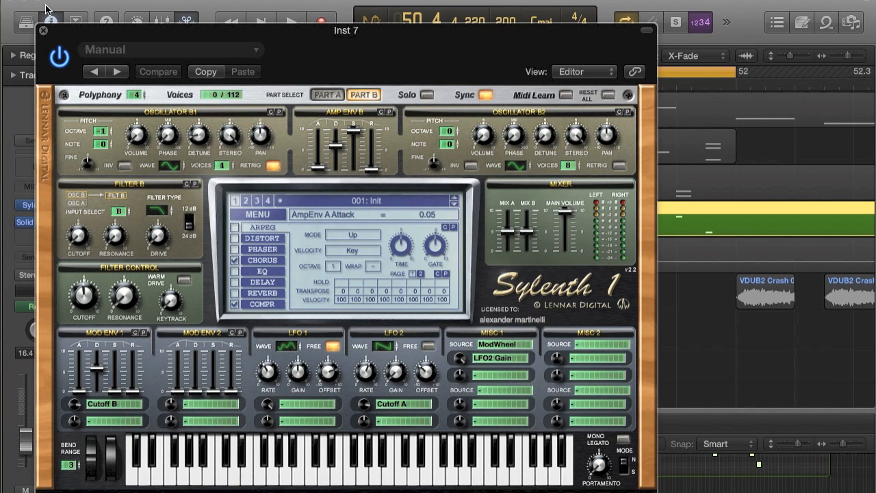
click(237, 470)
click(286, 473)
click(342, 475)
click(363, 477)
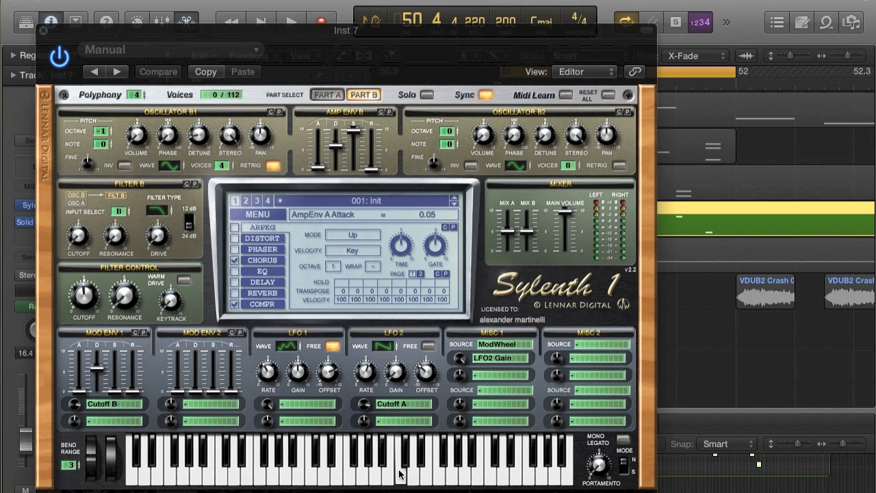
click(43, 31)
Examine how the Inst 5, Inst 8, Classic Electric Piano and Inst 7 parts are arranged from bar 50 to bar 60
scroll(505, 252, up, 1)
scroll(505, 247, down, 3)
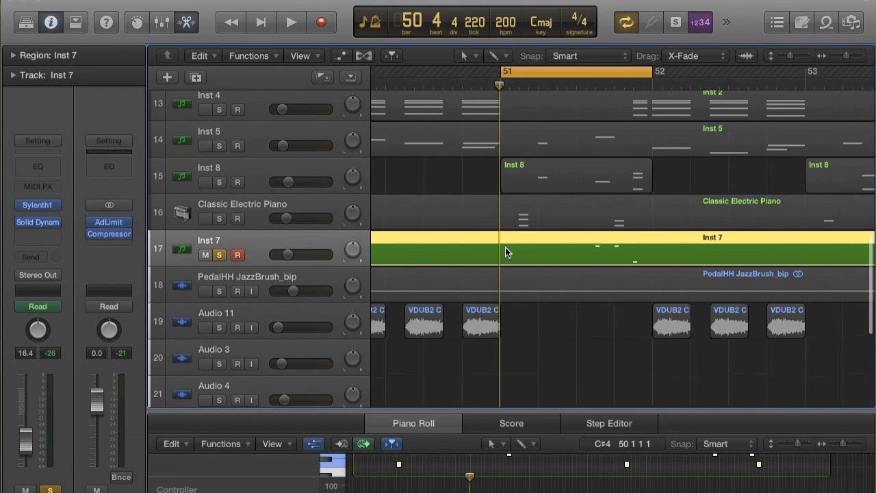
scroll(505, 247, up, 1)
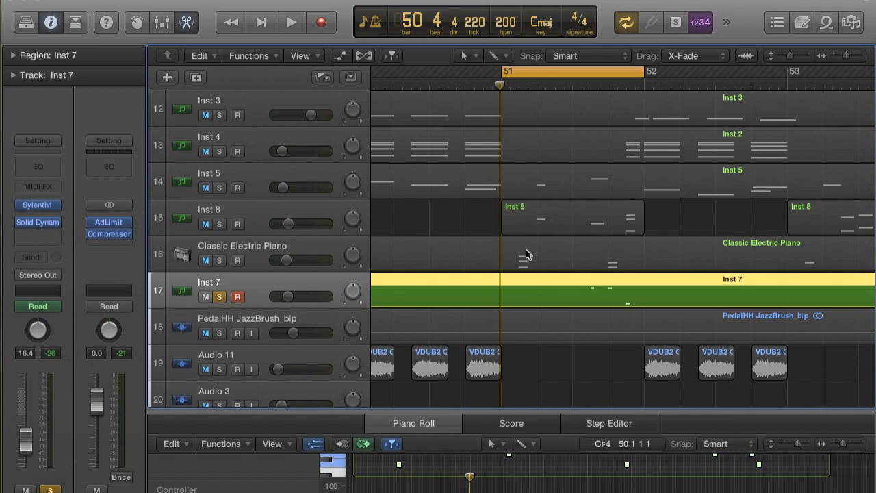
scroll(527, 248, down, 3)
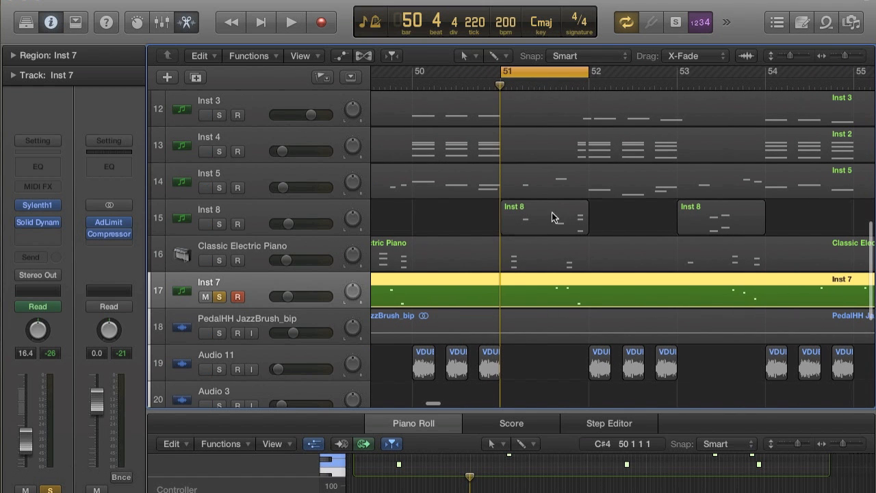
scroll(575, 245, right, 3)
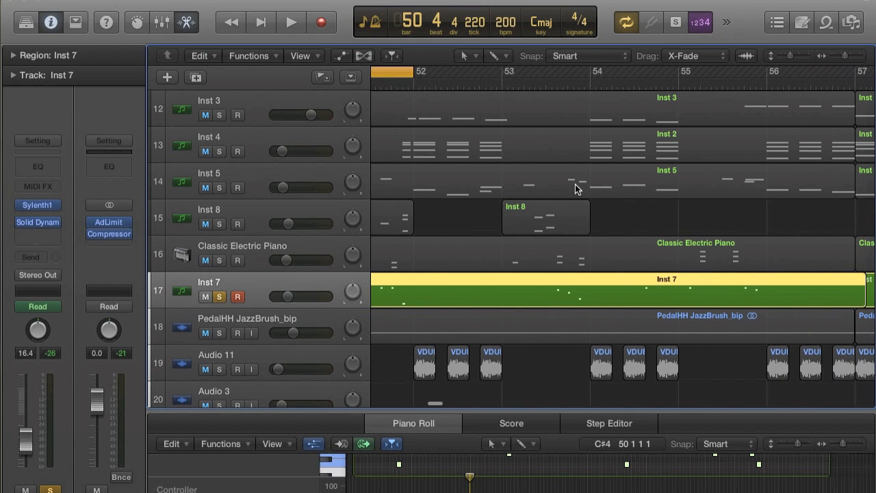
scroll(523, 203, left, 2)
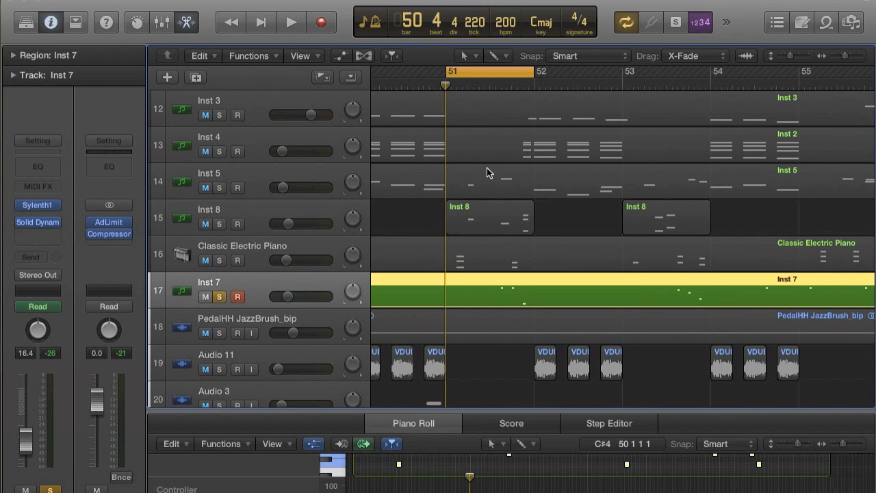
scroll(668, 203, right, 4)
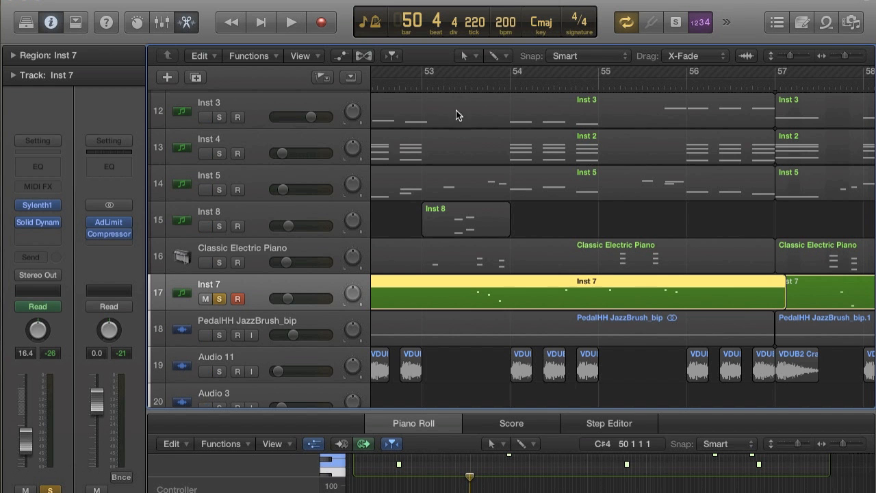
scroll(681, 140, right, 4)
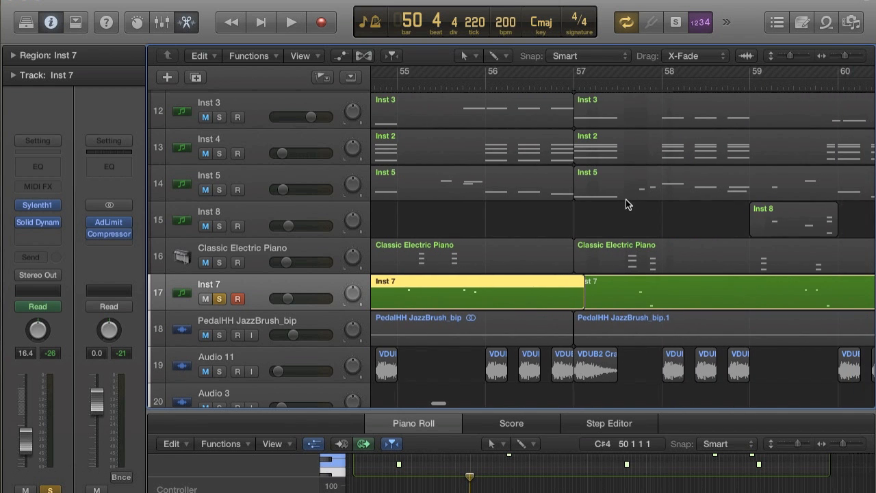
Extend the cycle range so that it starts at bar 49 and ends midway through bar 52
scroll(625, 203, down, 5)
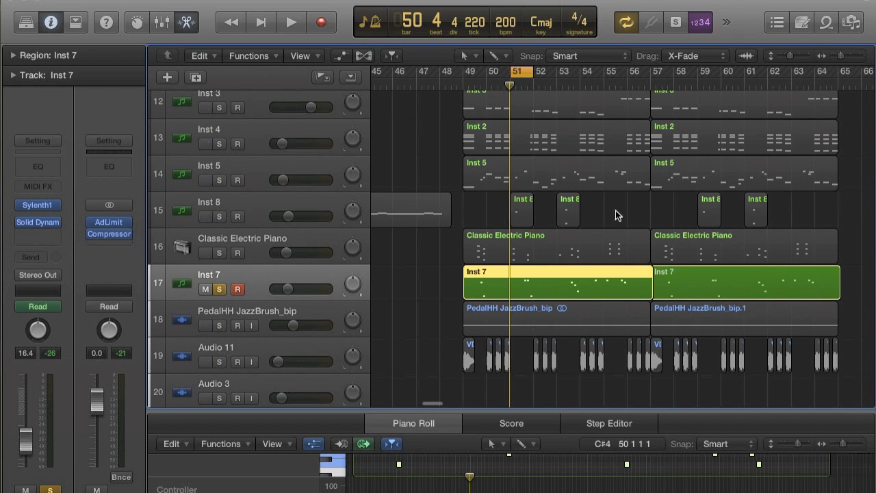
drag(511, 70, 466, 76)
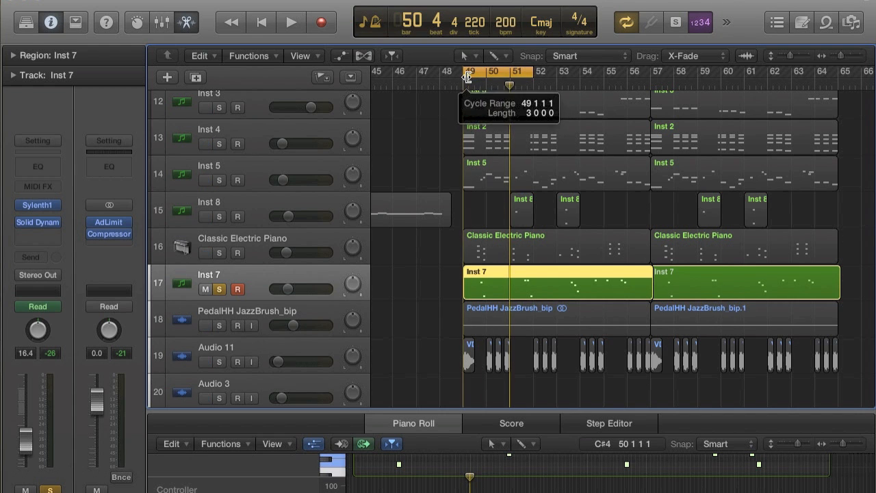
drag(533, 72, 545, 73)
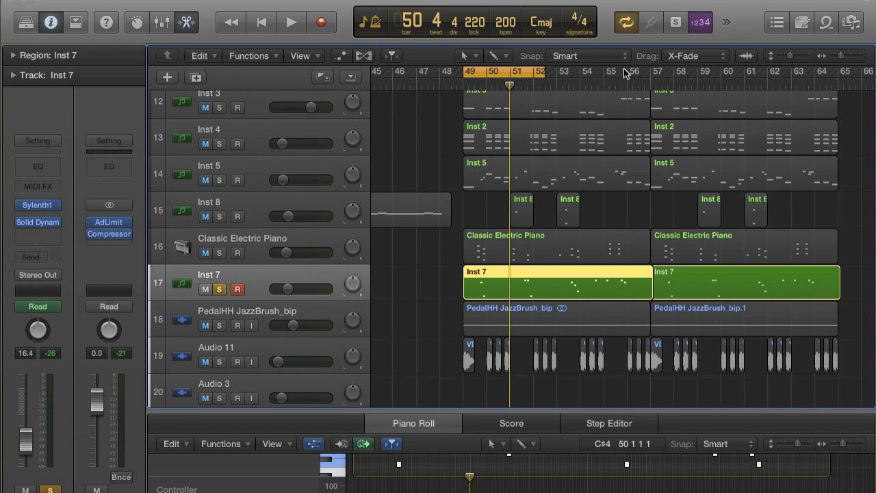
Switch the solo from Inst 7 to PedalHH JazzBrush_bip and from there to Audio 11
scroll(562, 164, down, 3)
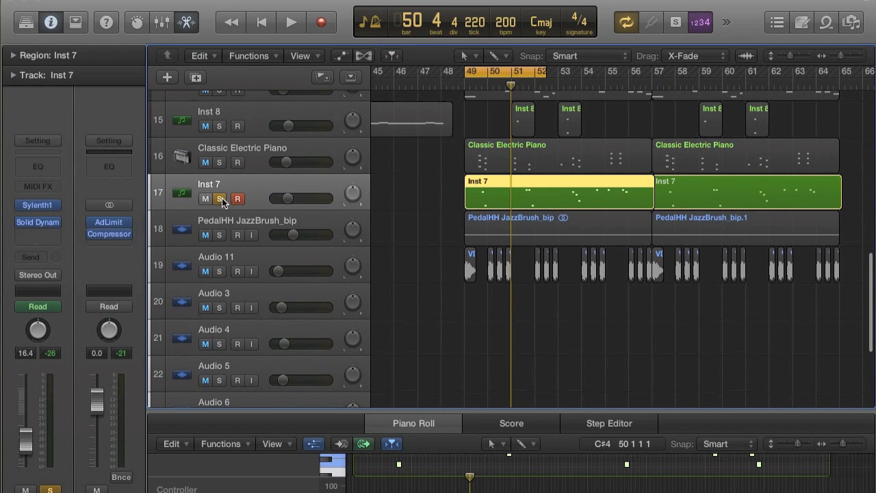
click(220, 200)
click(219, 234)
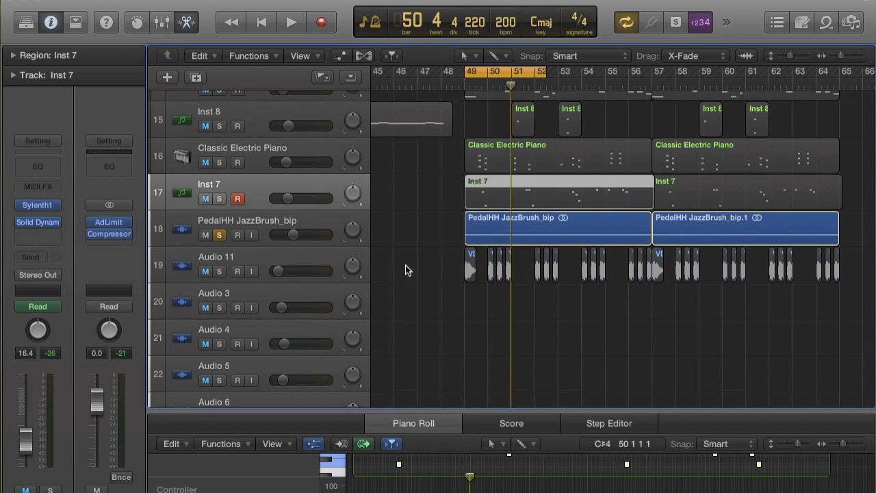
click(219, 235)
click(219, 271)
Replace the Audio 11 solo with solos on Inst 4, Inst 3, Inst 2 and Inst 4_bip_3
scroll(504, 352, up, 3)
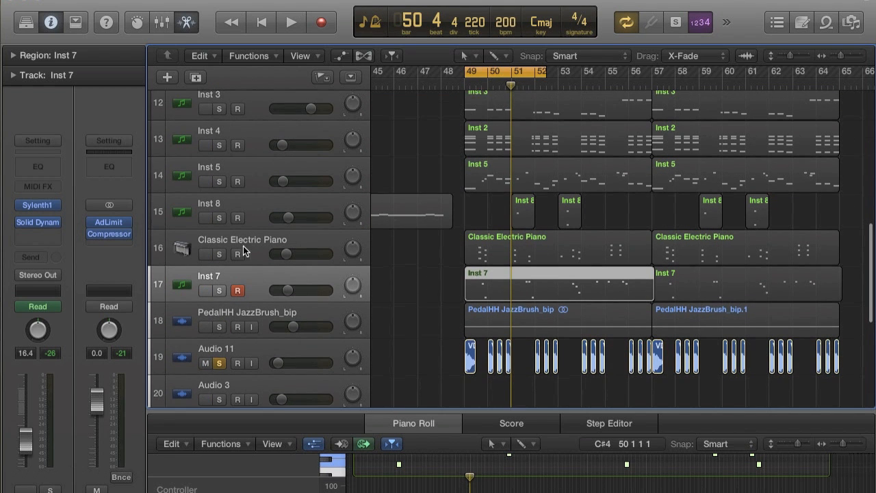
scroll(284, 157, up, 1)
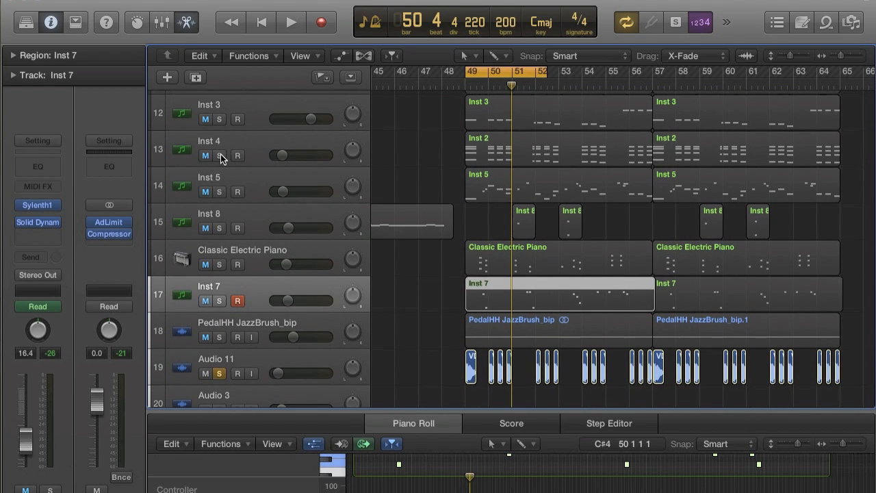
click(220, 154)
scroll(220, 154, down, 3)
click(221, 298)
scroll(222, 297, up, 5)
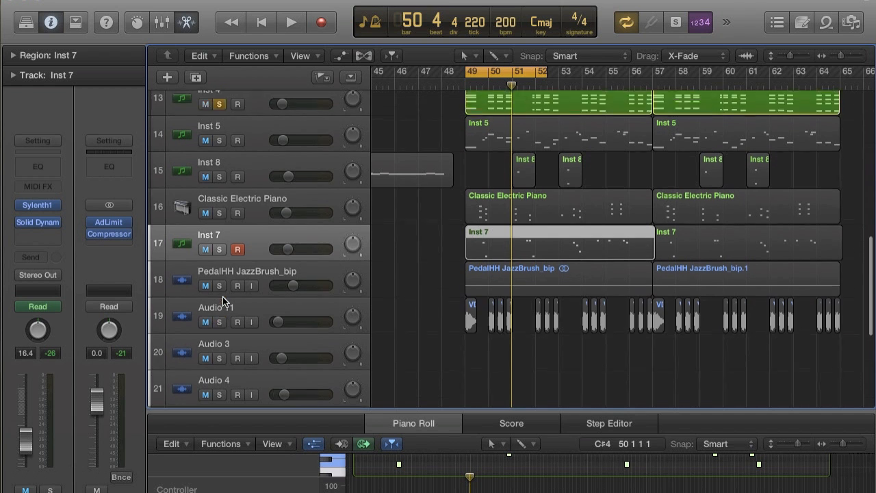
click(219, 242)
click(219, 207)
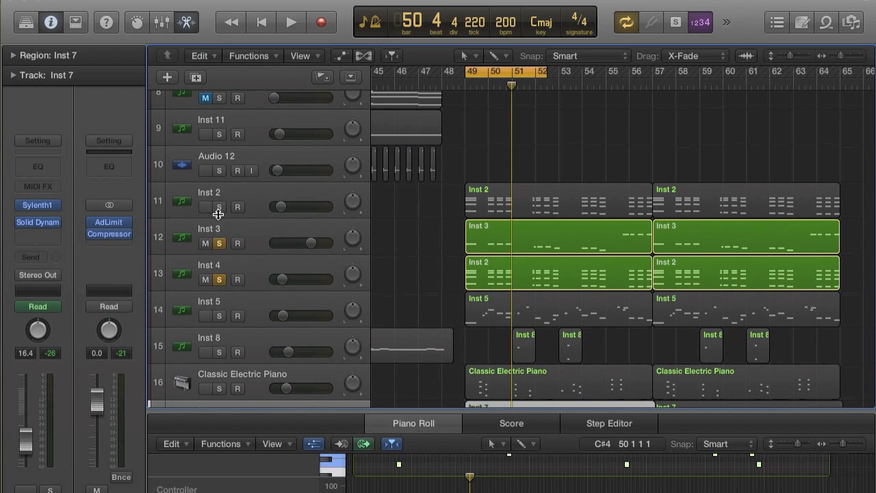
scroll(220, 207, up, 5)
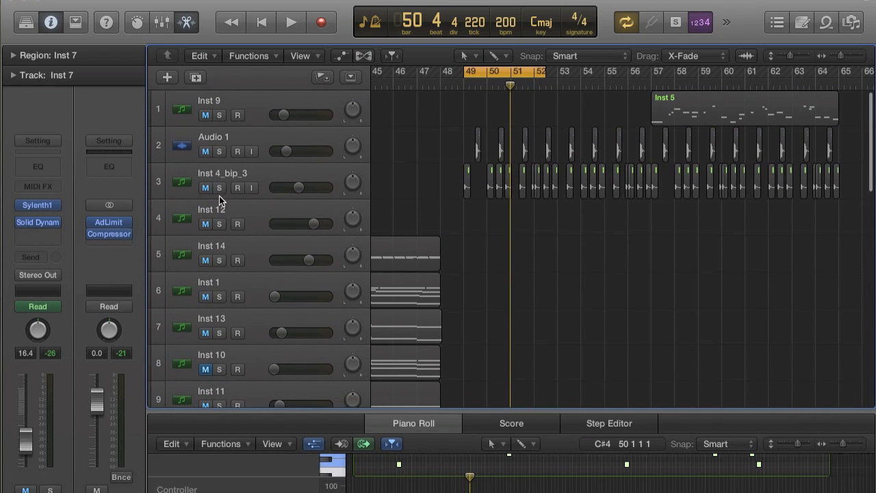
click(220, 188)
Play the soloed bass and chord tracks from bar 49 and stop playback in bar 51
key(space)
scroll(316, 276, down, 10)
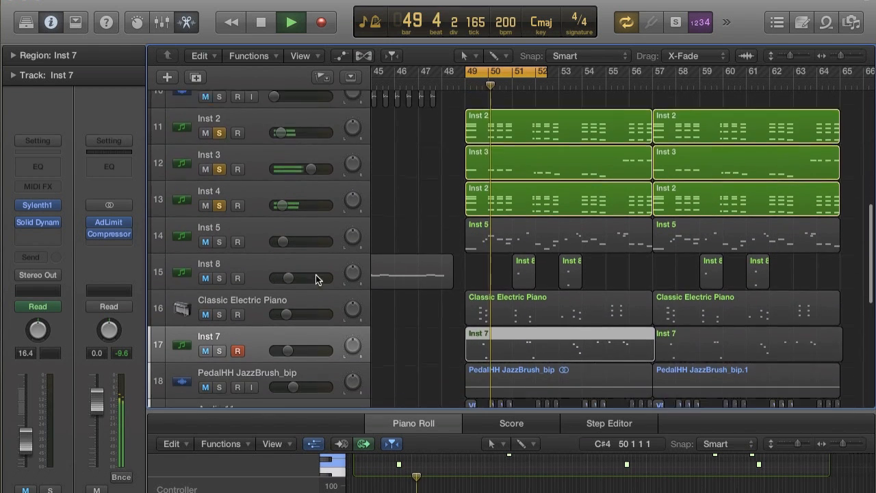
key(space)
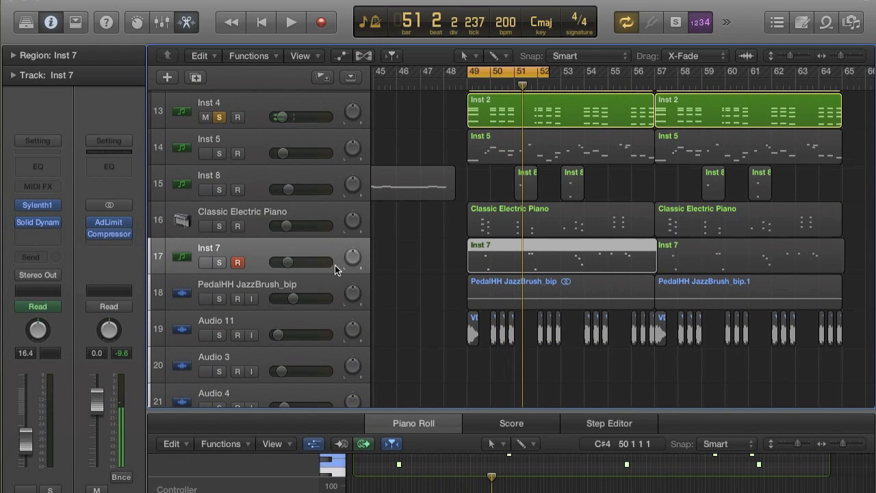
Add Audio 11 to the soloed tracks, play the cycle from bar 49 and stop playback
scroll(484, 242, up, 1)
scroll(308, 282, down, 1)
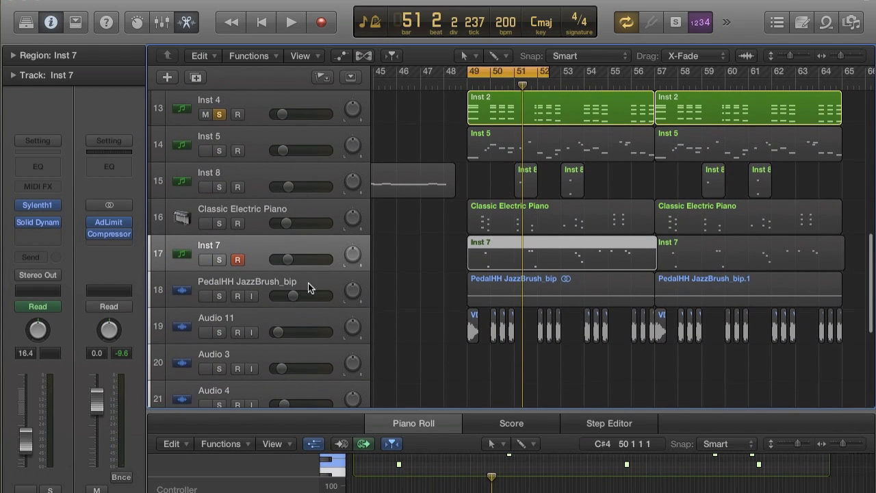
click(217, 336)
key(space)
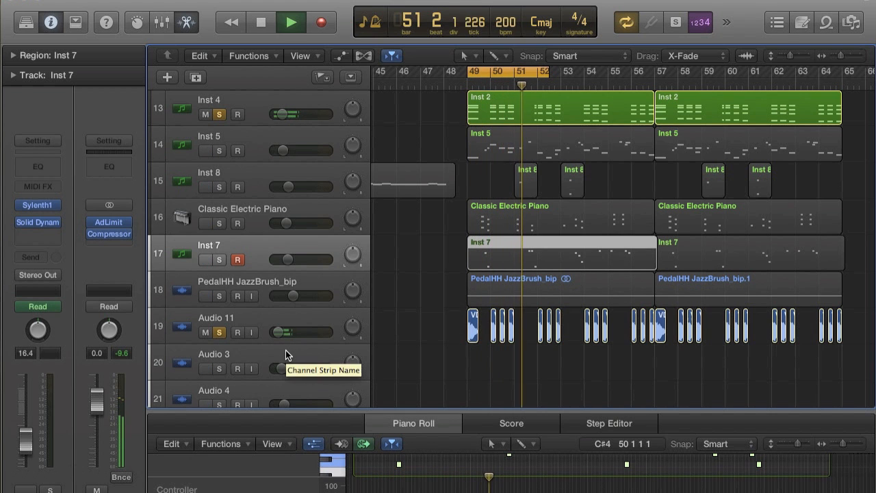
key(space)
Unsolo Audio 11, Inst 4, Inst 3 and Inst 2, and solo PedalHH JazzBrush_bip instead
click(219, 332)
scroll(262, 253, up, 5)
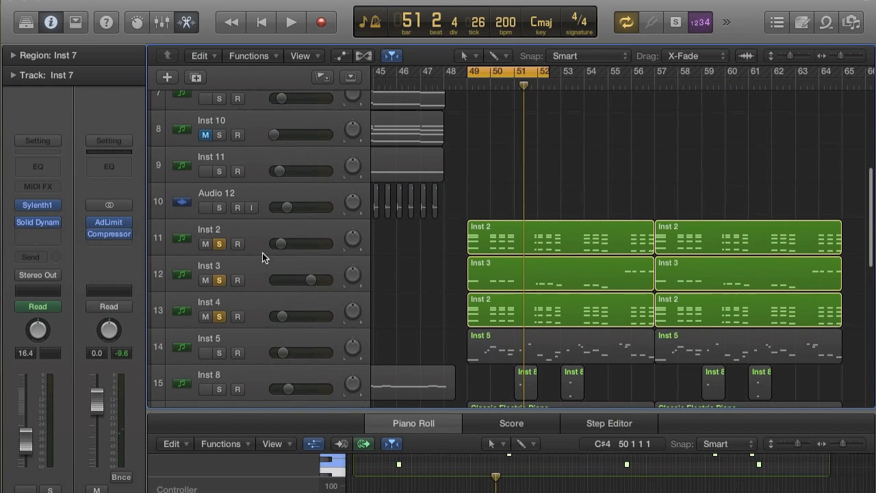
scroll(219, 315, down, 4)
click(219, 212)
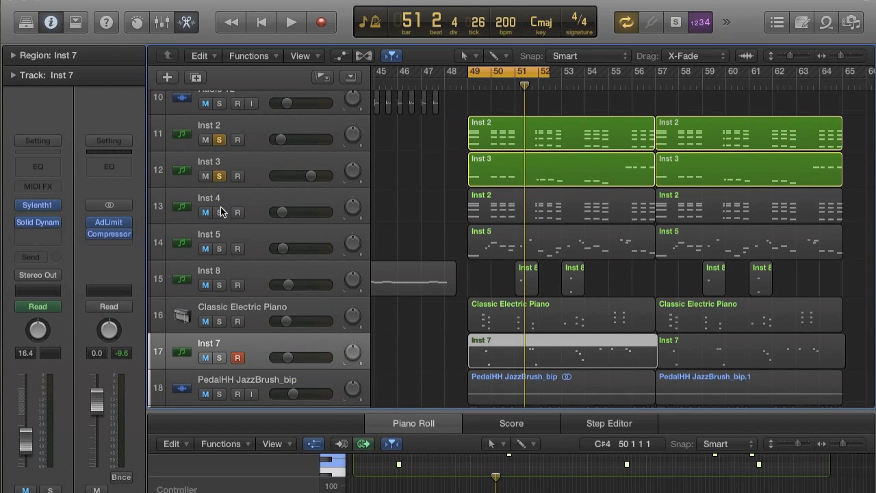
click(220, 175)
click(219, 138)
scroll(219, 137, down, 4)
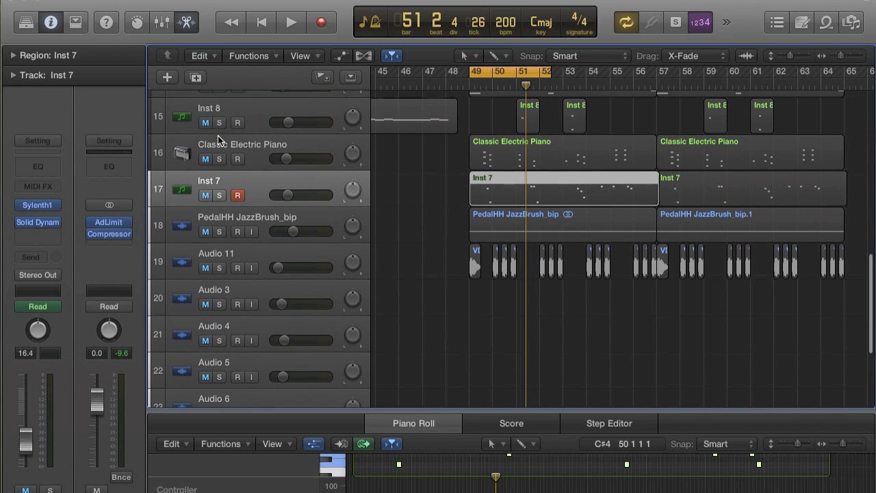
click(219, 231)
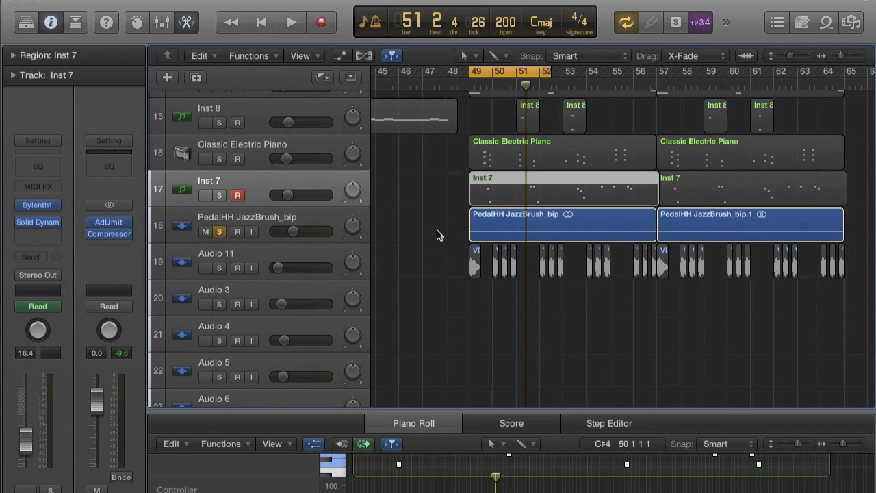
Extend the end of the cycle range to bar 57 and deselect the regions
click(551, 76)
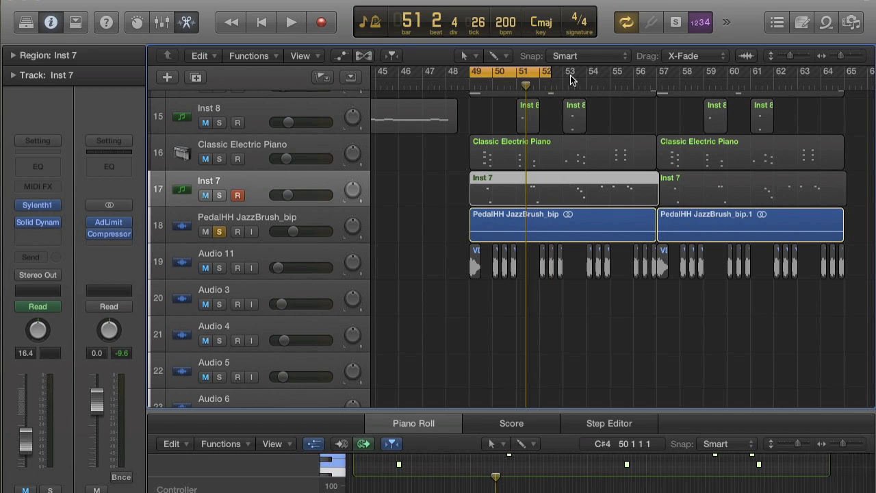
drag(554, 73, 661, 65)
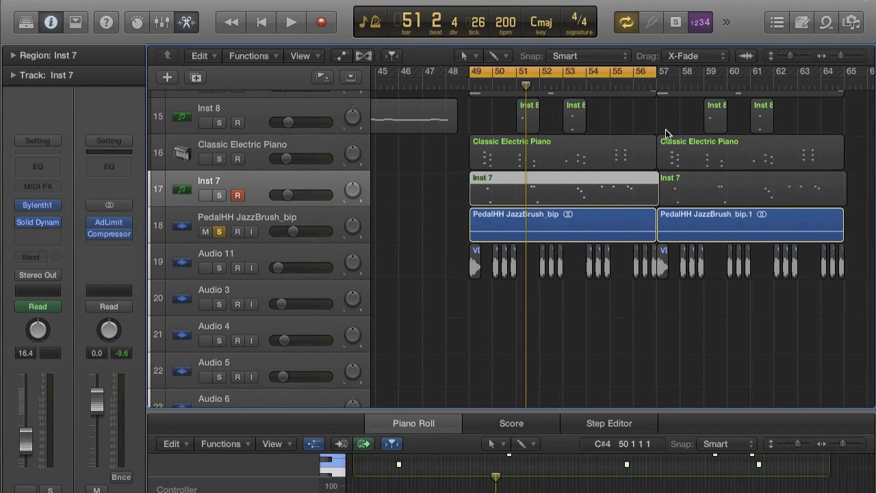
click(754, 309)
key(super+Right)
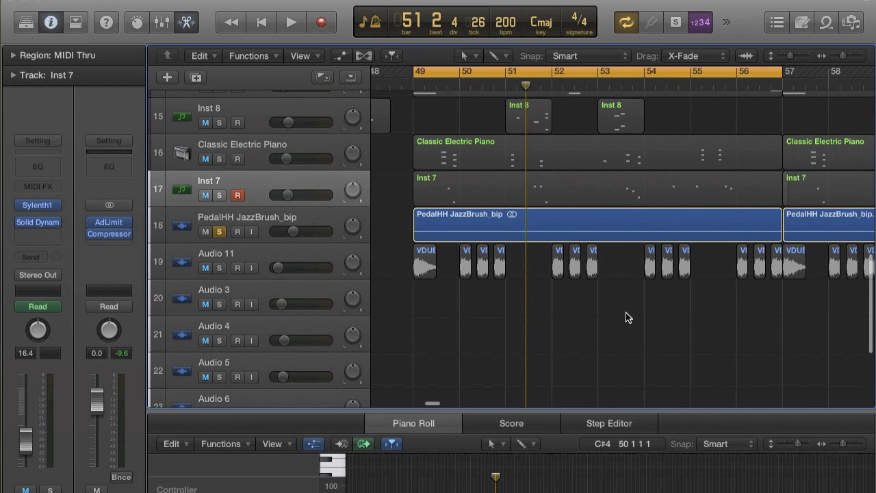
Play the soloed PedalHH JazzBrush_bip track from bar 49, stop in bar 53 and select its first region
key(space)
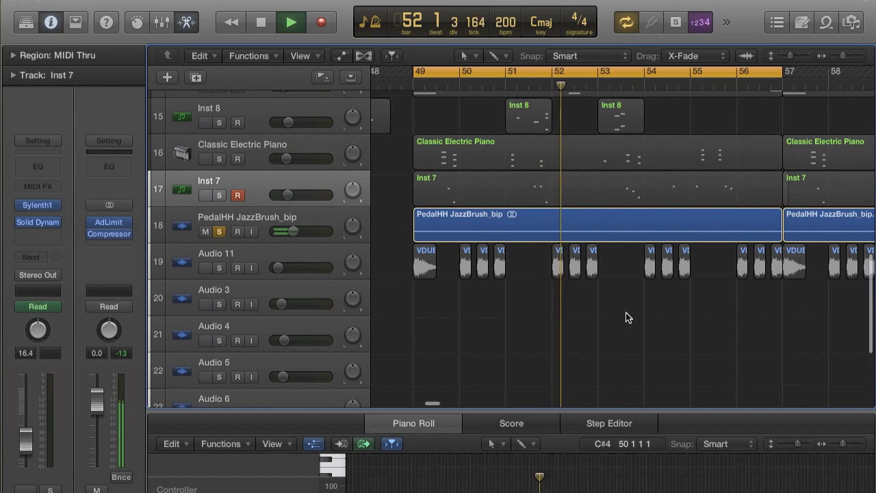
key(space)
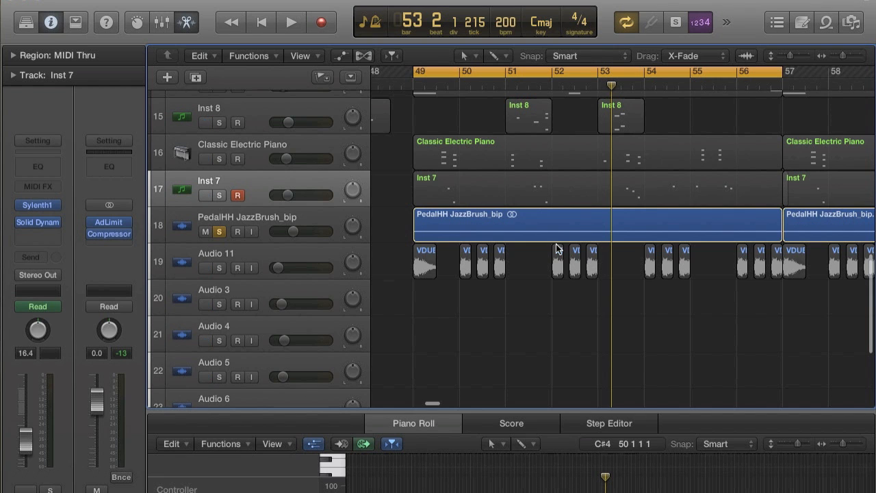
click(529, 234)
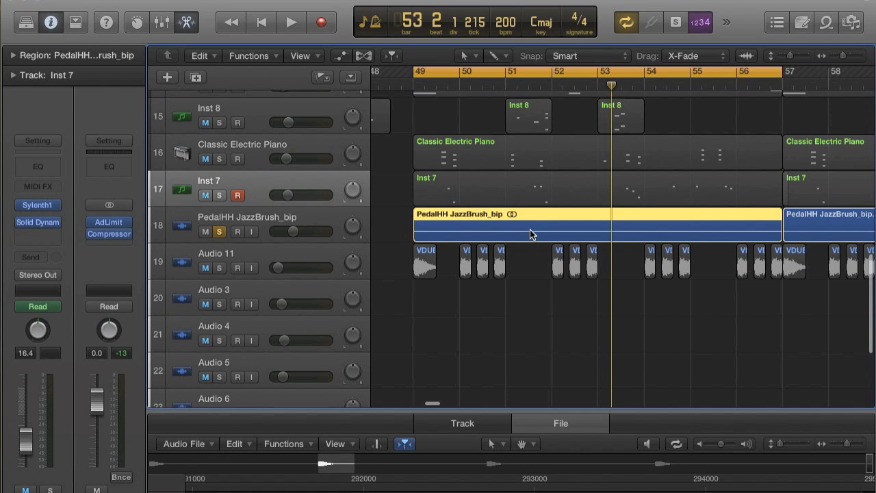
Select the Audio 11 regions between bars 49 and 57, and reselect the first PedalHH JazzBrush_bip region
drag(446, 279, 781, 250)
scroll(524, 336, down, 2)
scroll(524, 340, down, 3)
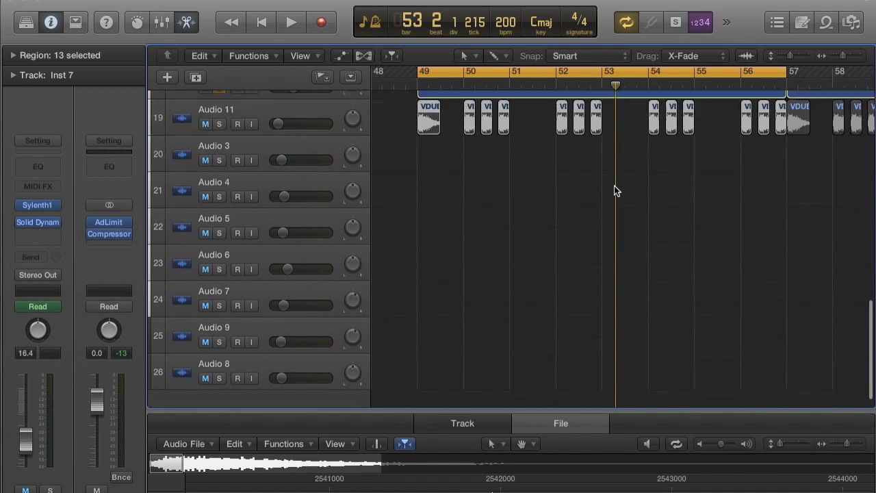
scroll(612, 190, up, 5)
click(565, 273)
scroll(566, 267, down, 2)
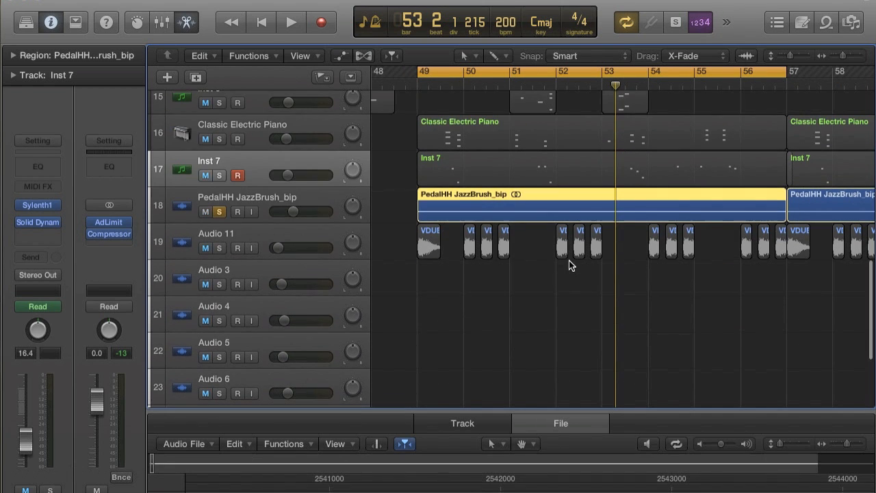
scroll(571, 369, down, 4)
scroll(645, 234, up, 5)
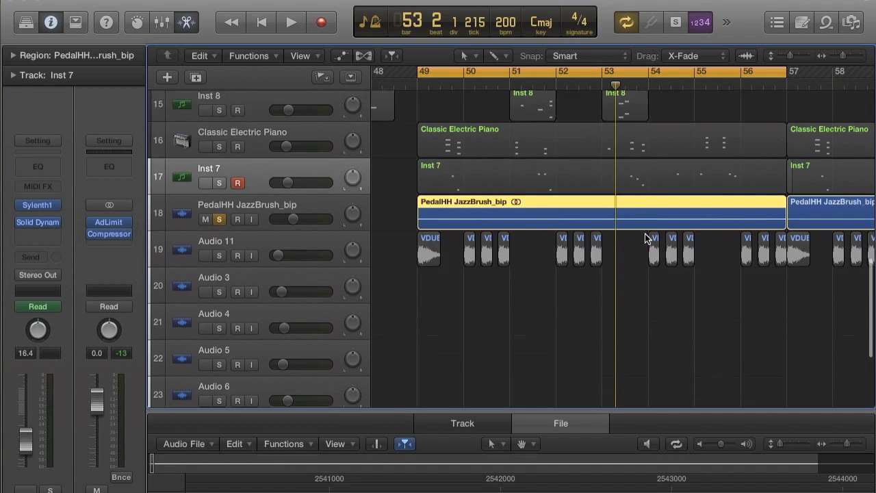
Replay the soloed PedalHH JazzBrush_bip track twice from bar 49, stopping each time in bar 52
key(space)
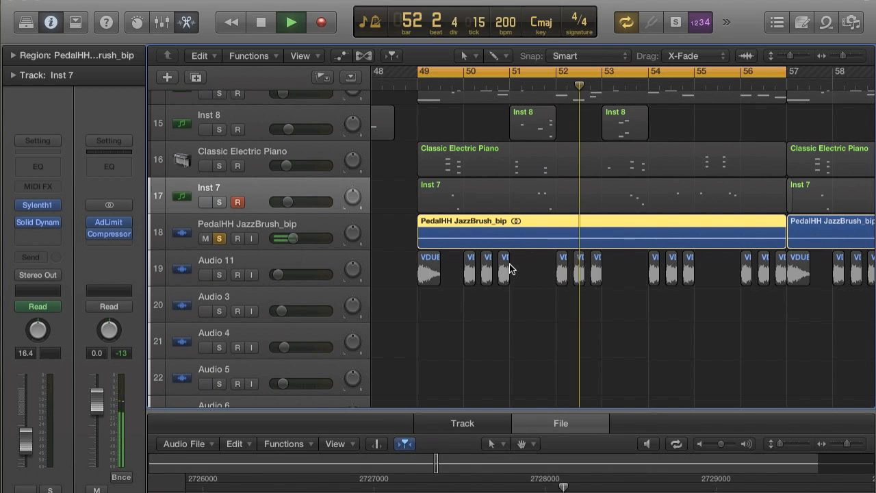
key(space)
scroll(479, 226, up, 10)
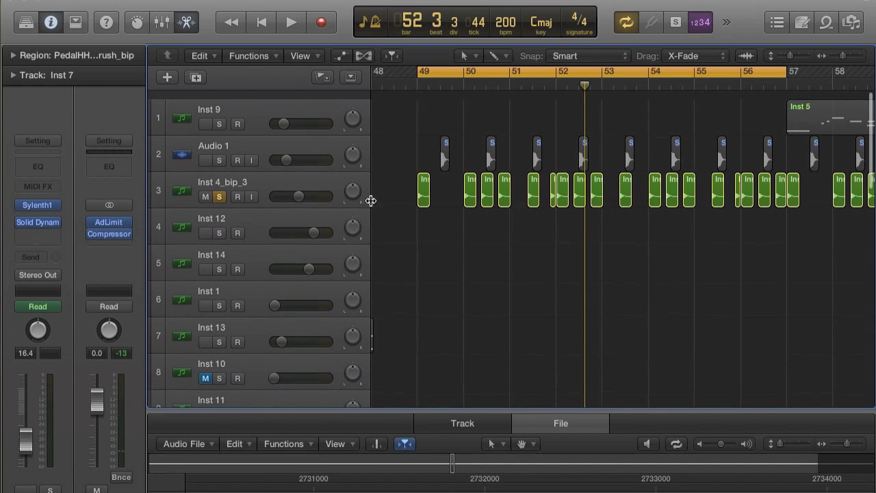
scroll(219, 186, down, 10)
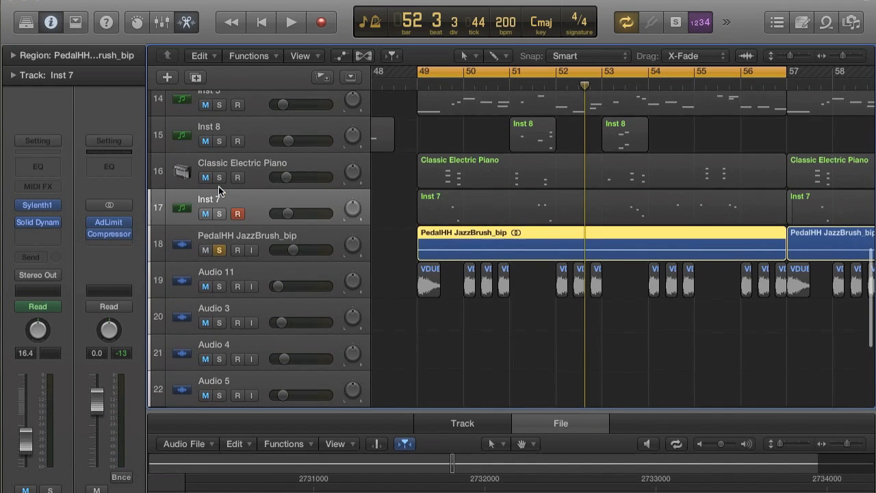
key(space)
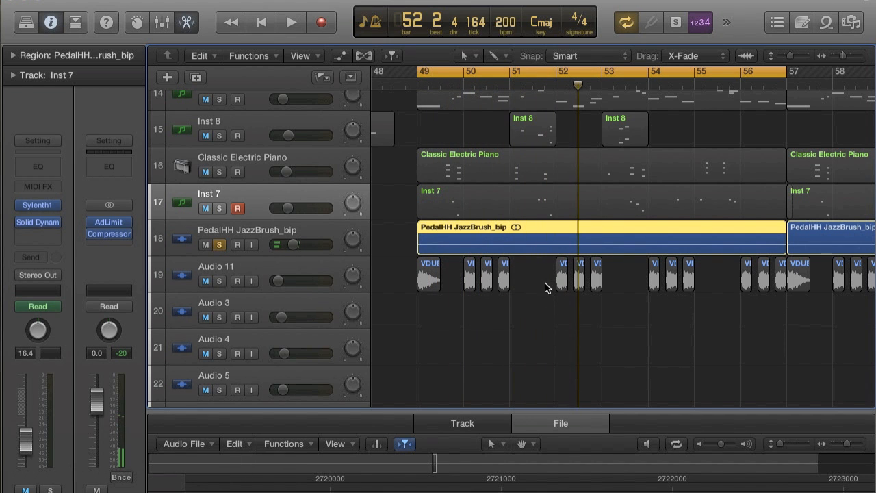
Unsolo the PedalHH JazzBrush_bip track so that the whole arrangement is audible
click(220, 246)
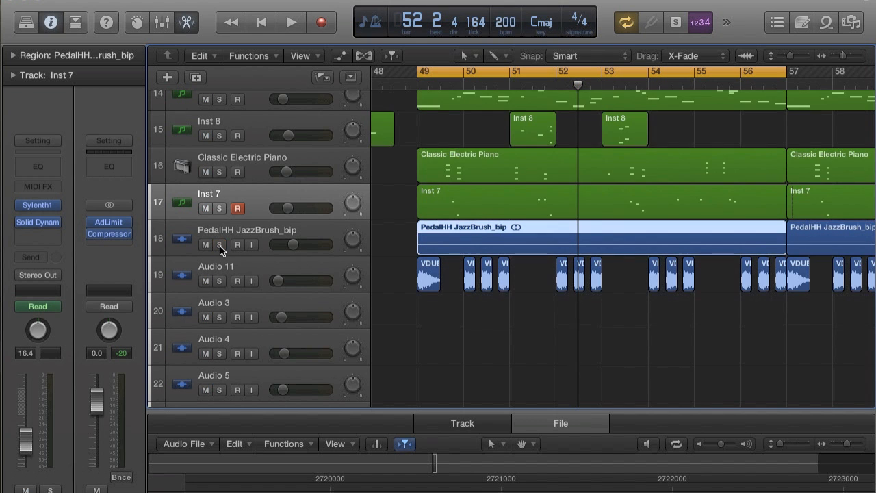
scroll(220, 248, up, 1)
scroll(312, 332, up, 10)
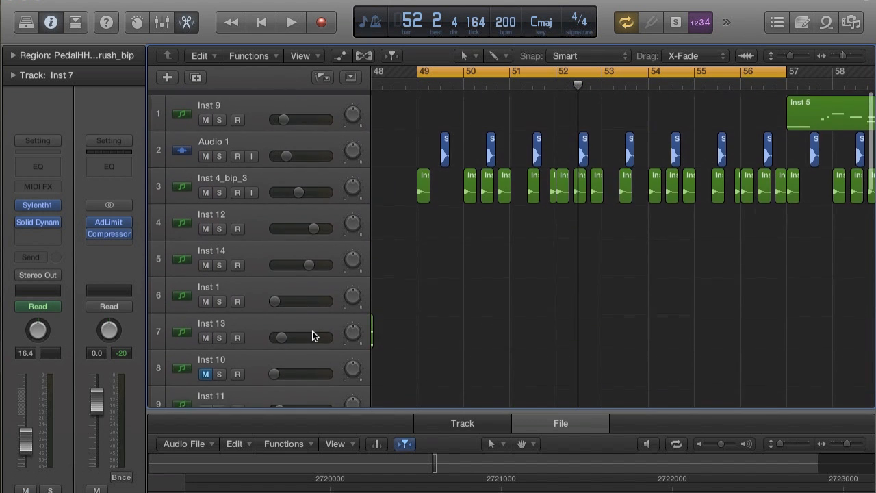
scroll(312, 332, down, 9)
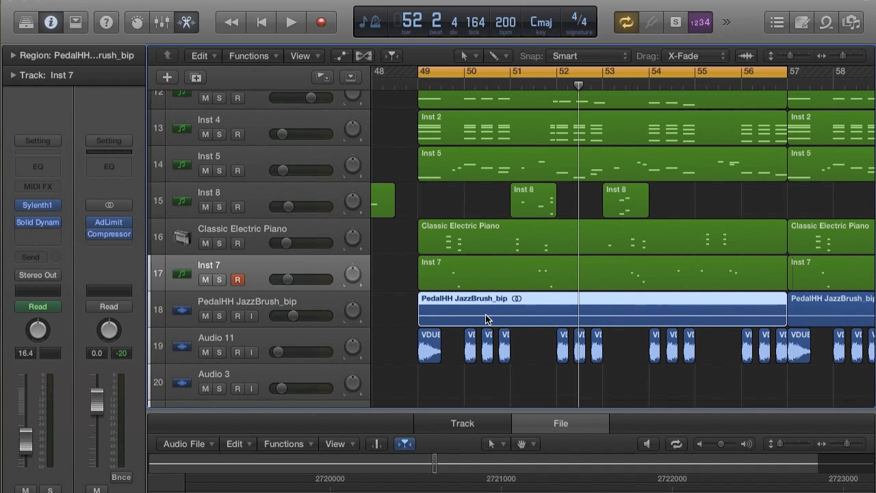
scroll(485, 317, up, 9)
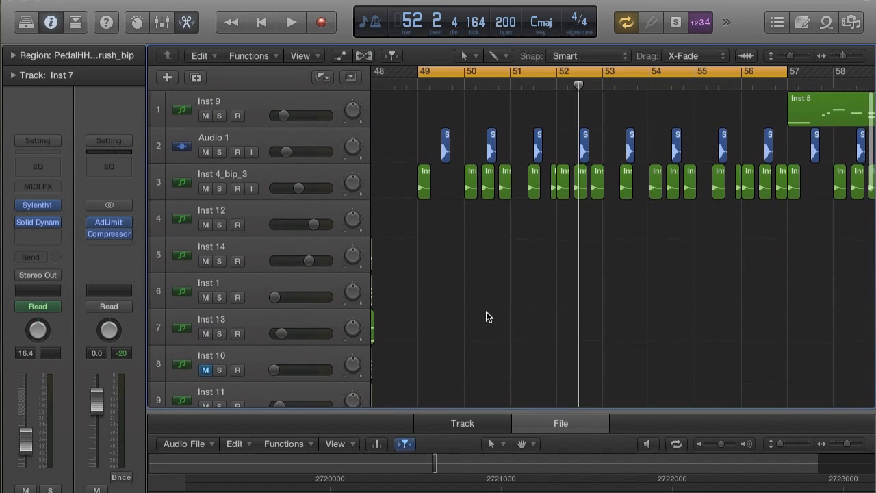
Extend the end of the cycle range to bar 65
key(super+Left)
key(super+Left)
key(super+Left)
key(super+Left)
drag(639, 70, 733, 64)
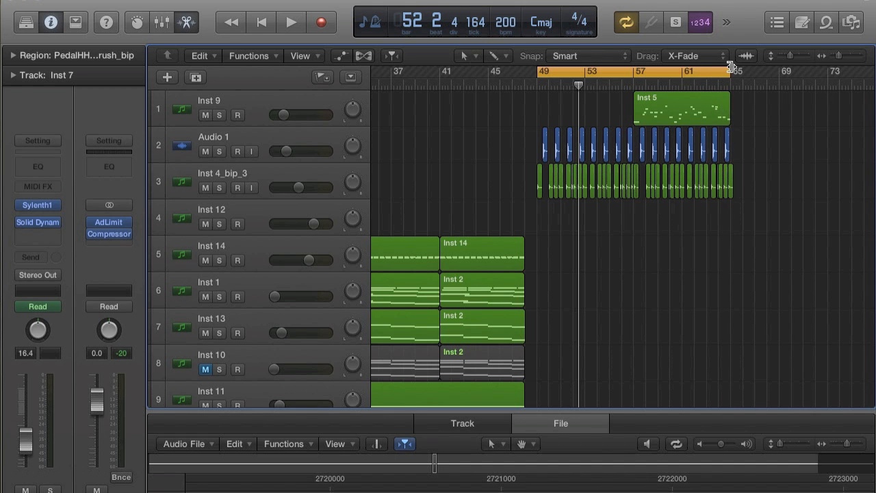
Deselect the PedalHH JazzBrush_bip region that starts at bar 49
scroll(699, 170, down, 5)
scroll(699, 175, down, 10)
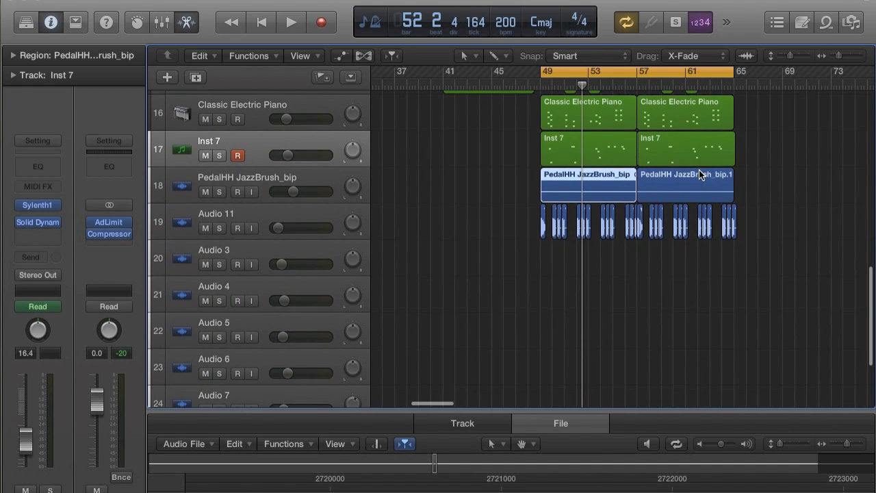
key(super+Right)
key(super+Right)
key(super+Right)
click(622, 220)
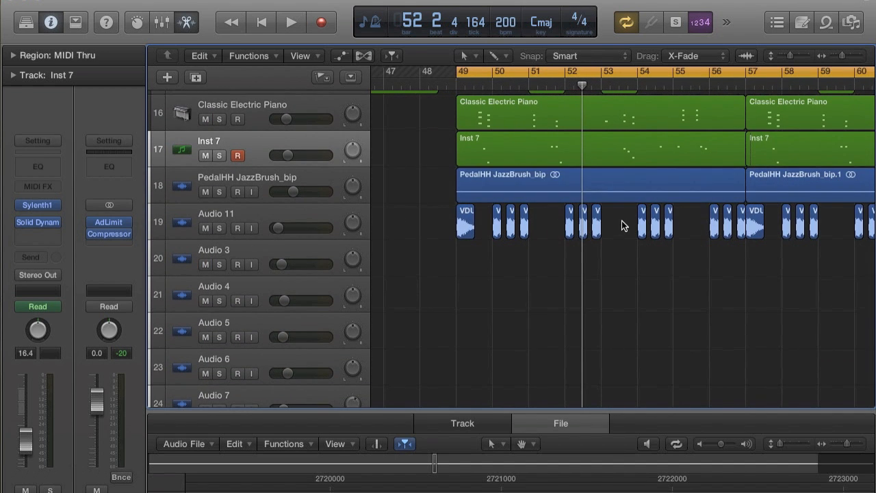
Extend the start of the cycle range back to bar 33
scroll(611, 235, up, 10)
scroll(611, 234, down, 5)
key(super+Left)
key(super+Left)
key(super+Left)
key(super+Left)
scroll(611, 240, up, 6)
drag(558, 64, 446, 66)
Play the full arrangement from bar 33, pausing briefly in bar 33 and continuing on through bar 49
scroll(465, 225, up, 2)
scroll(465, 224, up, 1)
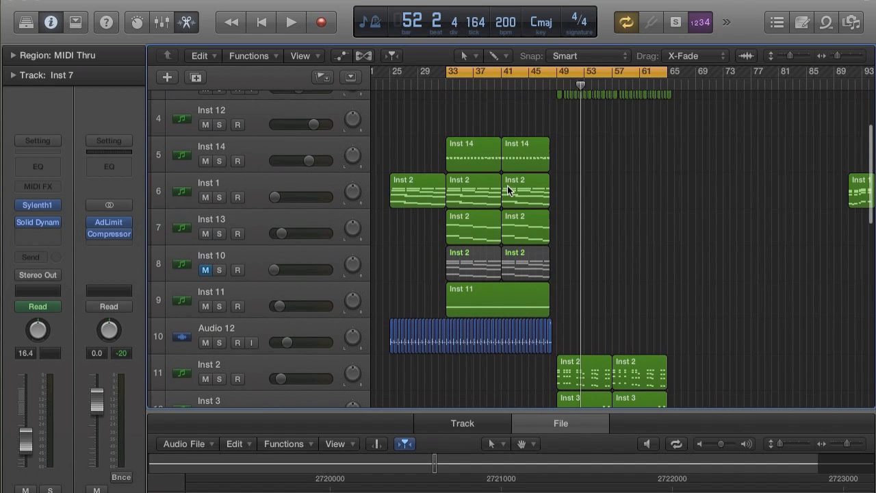
scroll(490, 333, down, 2)
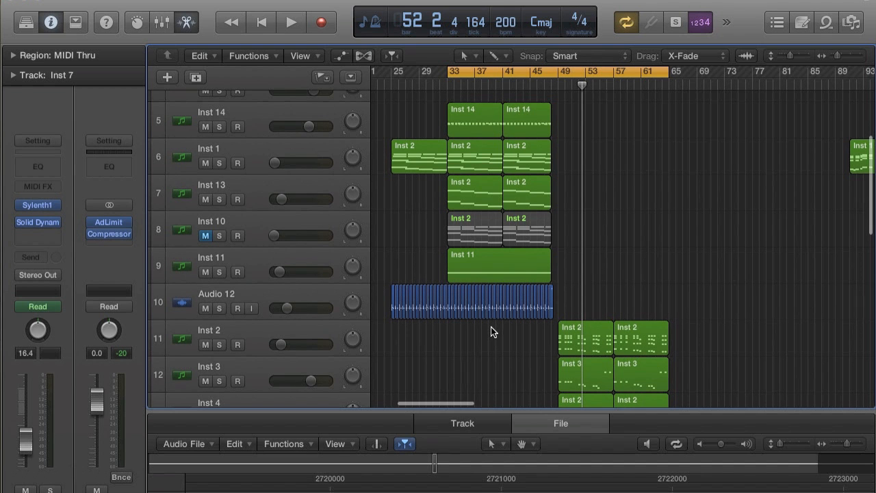
scroll(490, 326, up, 4)
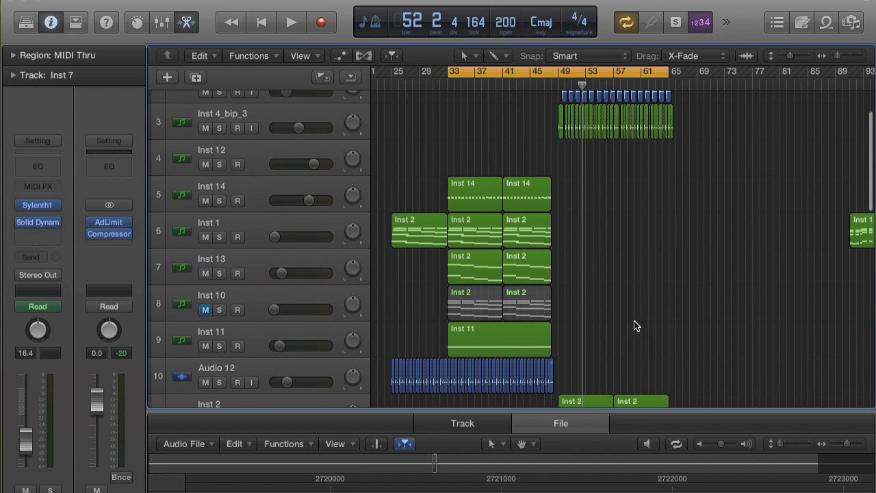
scroll(556, 347, down, 15)
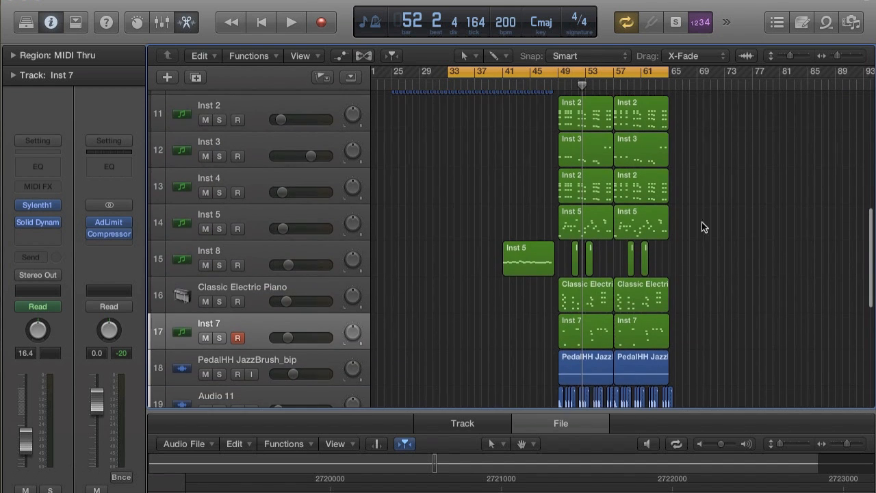
scroll(675, 241, down, 15)
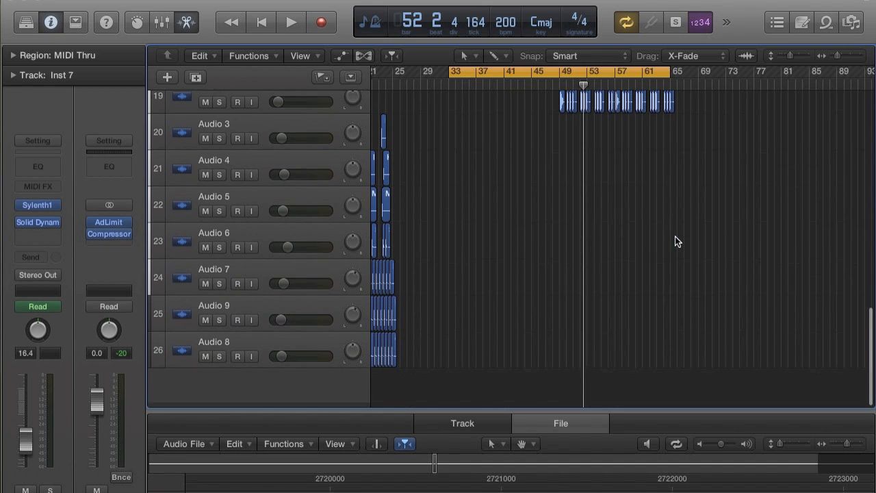
key(space)
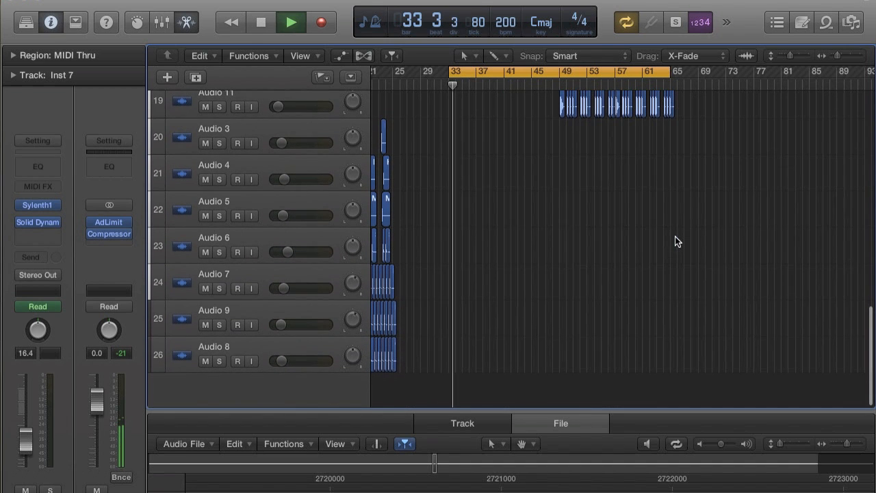
click(546, 185)
scroll(546, 187, up, 20)
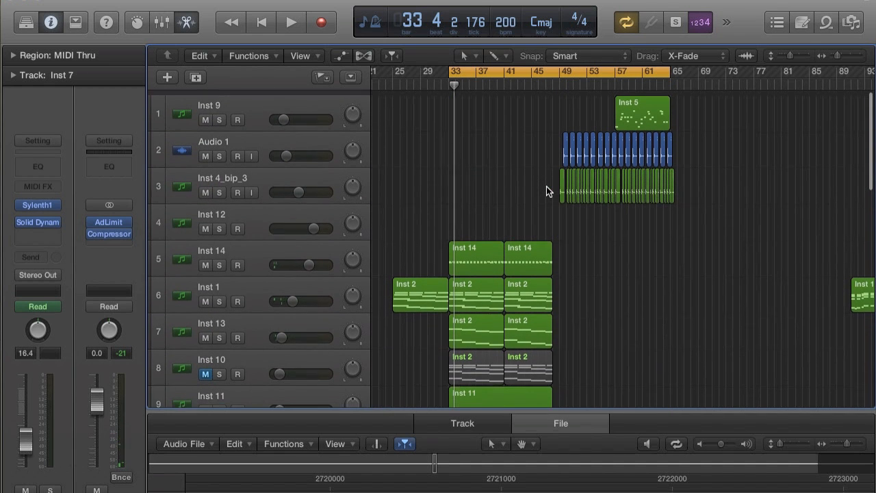
key(space)
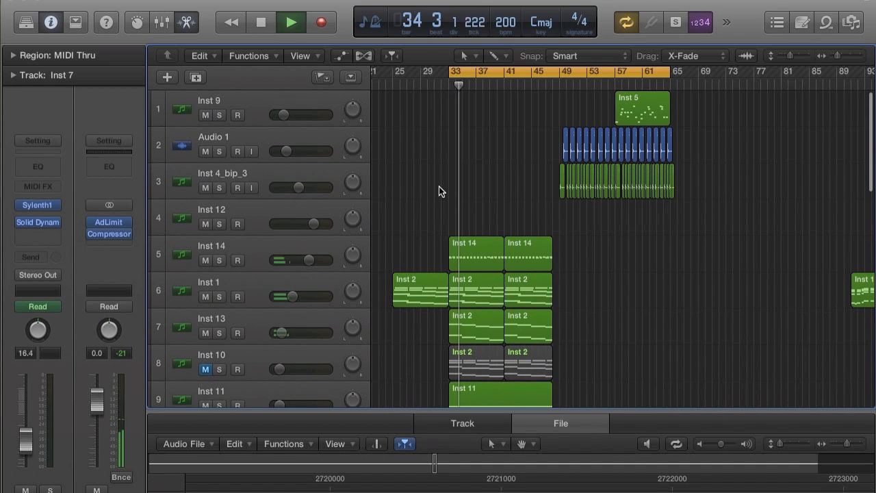
scroll(439, 186, down, 5)
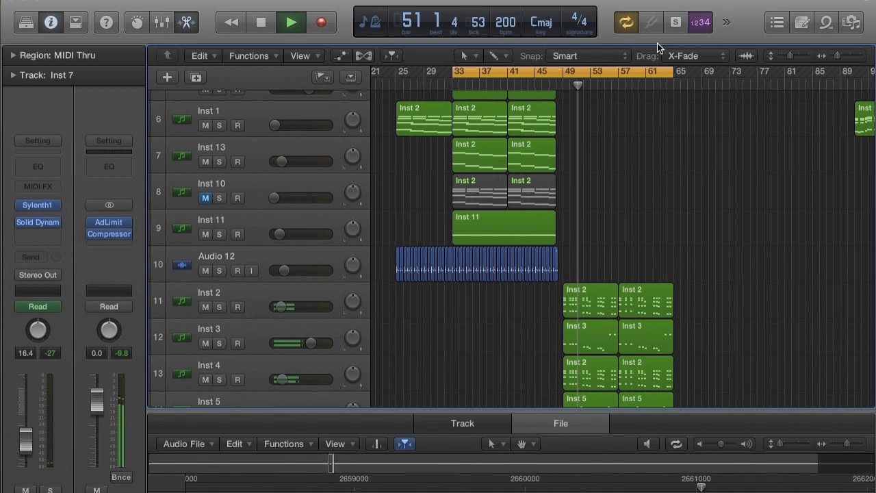
Turn off the cycle during playback and stop playback in bar 65
click(640, 73)
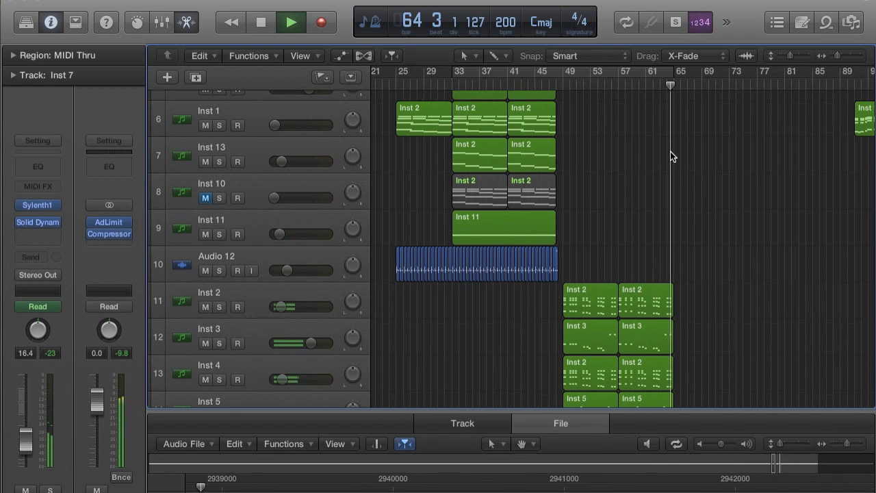
key(space)
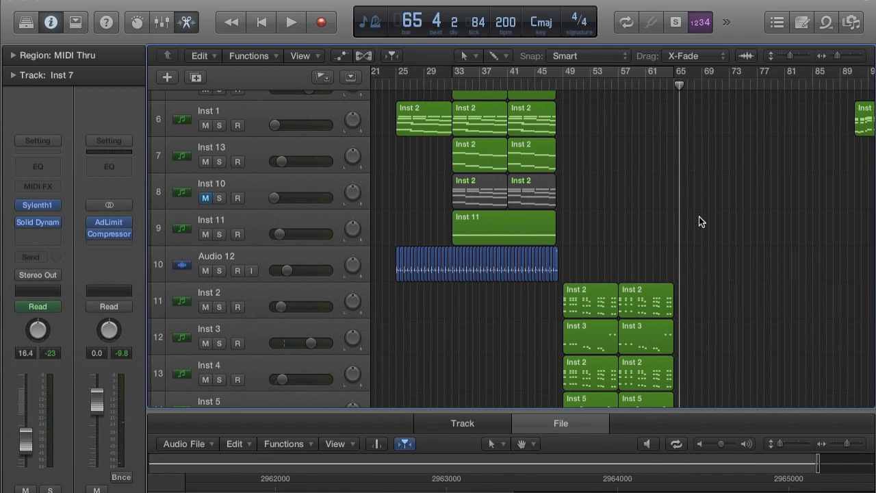
scroll(699, 212, up, 5)
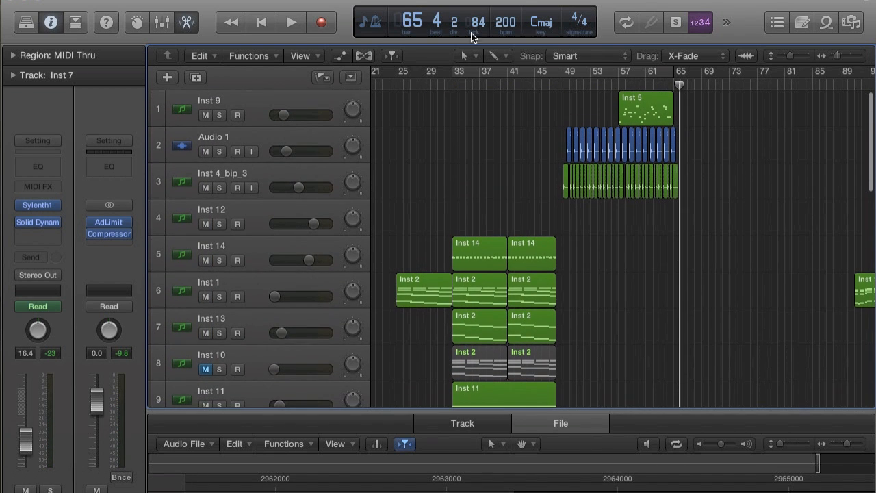